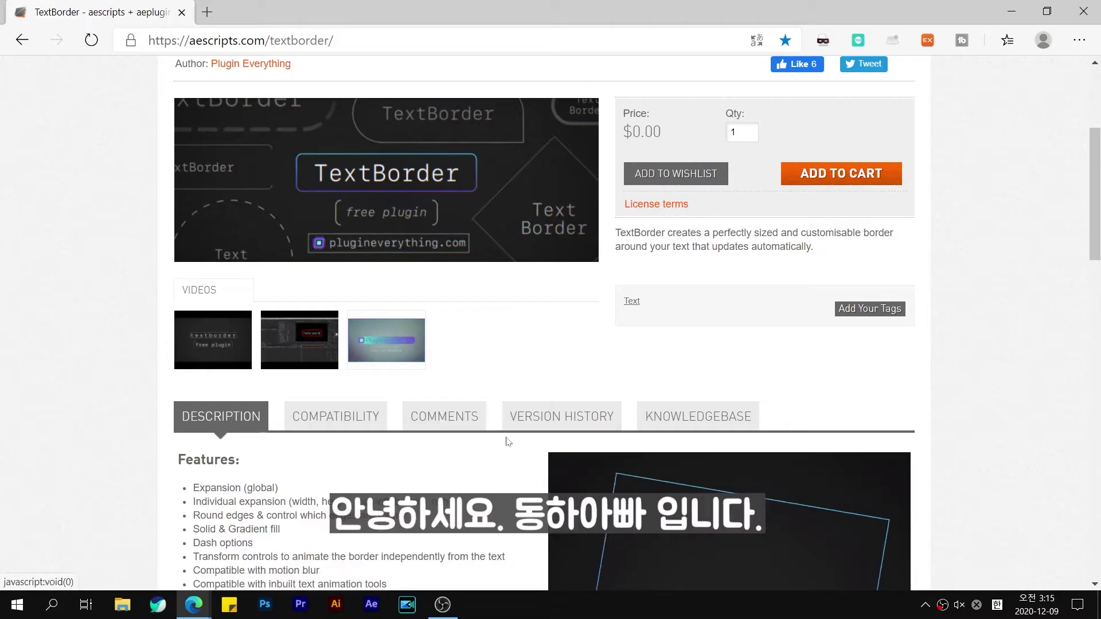
Add TextBorder to the aescripts shopping cart.
{"action": "scroll", "coordinate": [609, 436], "scroll_direction": "down", "scroll_amount": 4}
{"action": "scroll", "coordinate": [608, 436], "scroll_direction": "down", "scroll_amount": 3}
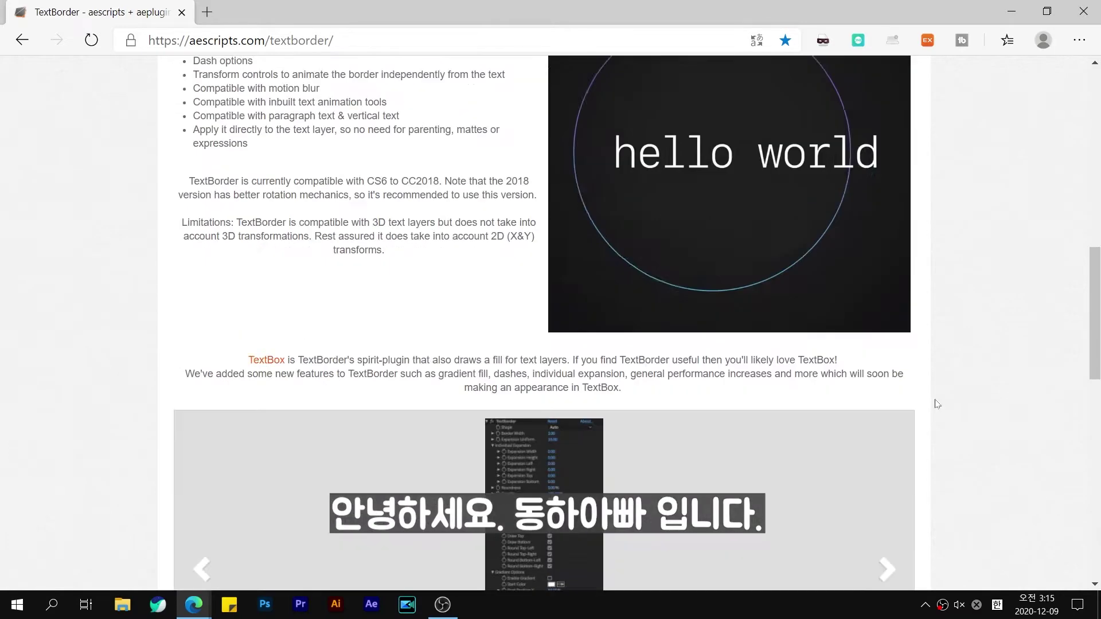
{"action": "scroll", "coordinate": [940, 405], "scroll_direction": "up", "scroll_amount": 2}
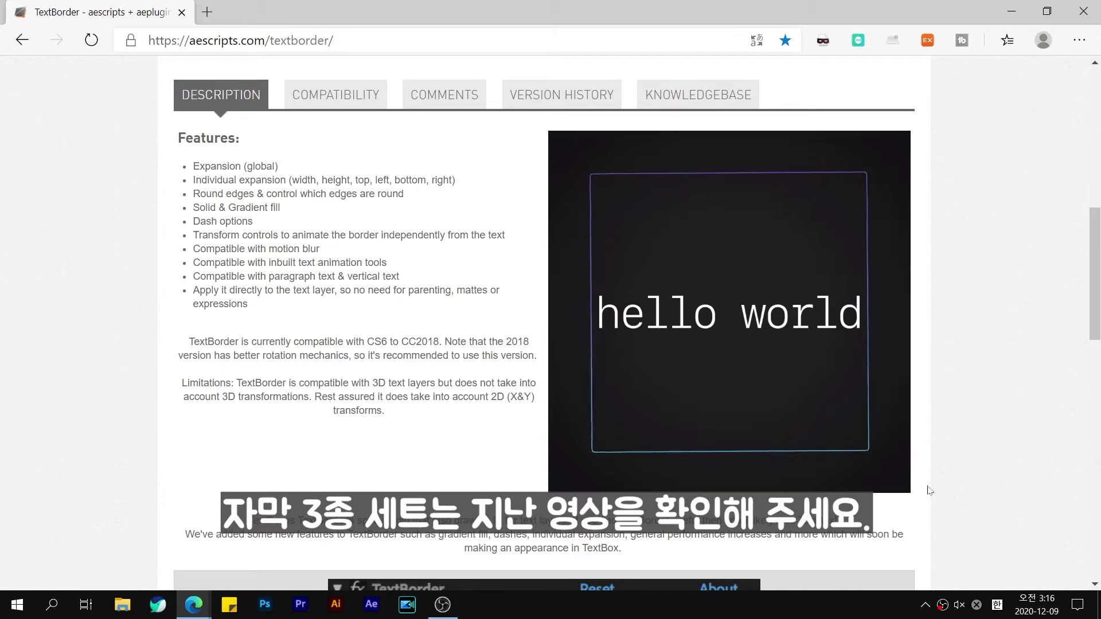
{"action": "scroll", "coordinate": [929, 491], "scroll_direction": "down", "scroll_amount": 3}
{"action": "scroll", "coordinate": [929, 492], "scroll_direction": "up", "scroll_amount": 10}
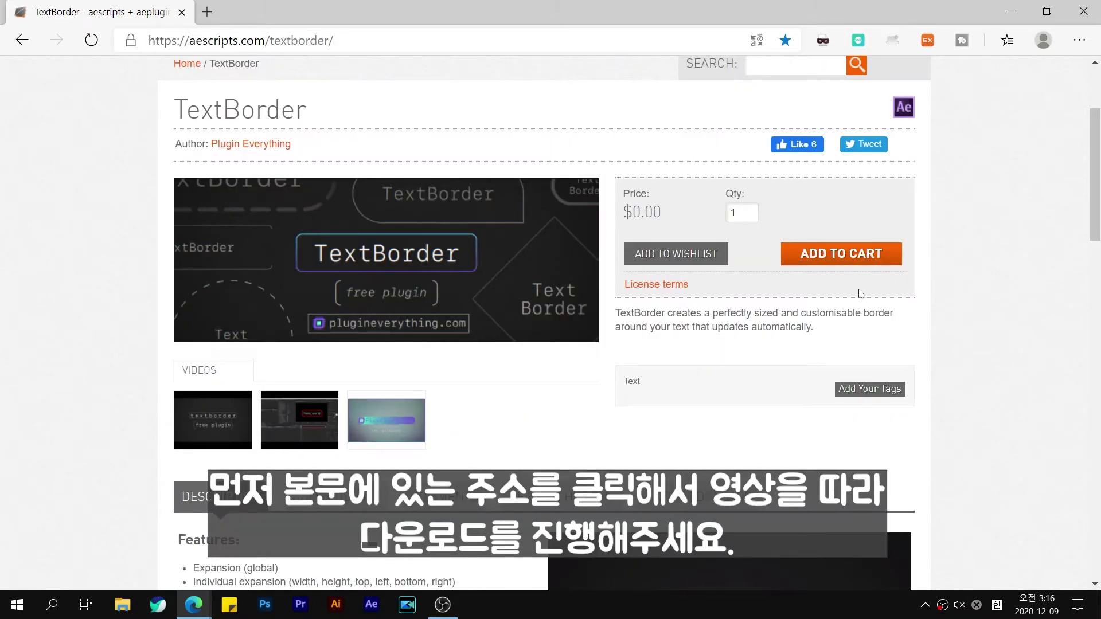
{"action": "left_click", "coordinate": [845, 255]}
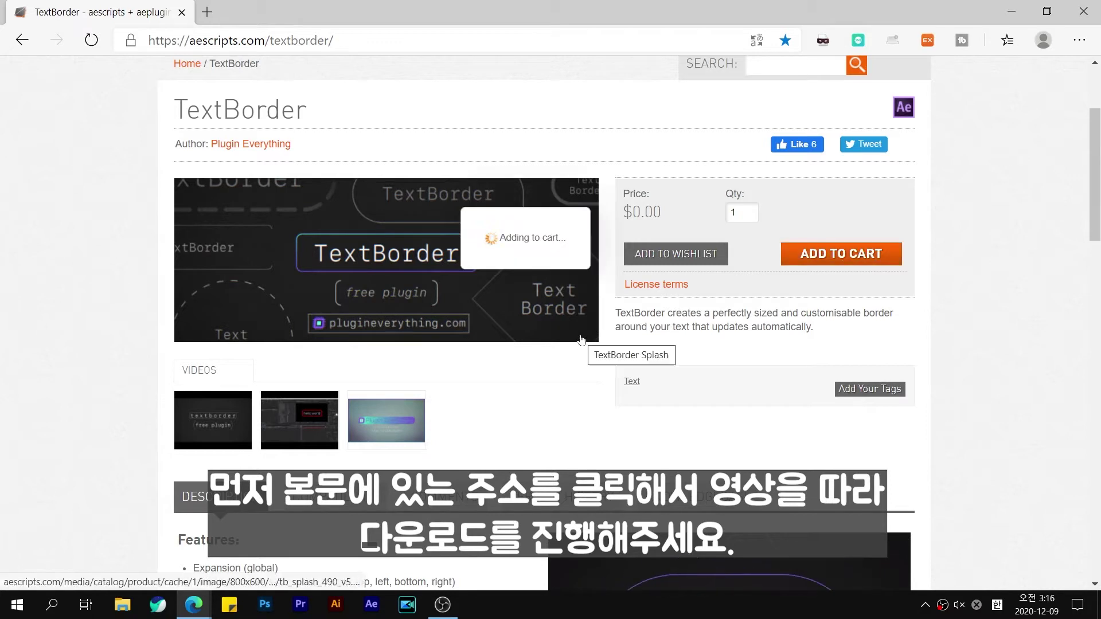
Open the shopping cart and proceed to checkout with TextBorder at $0.00.
{"action": "scroll", "coordinate": [585, 342], "scroll_direction": "up", "scroll_amount": 3}
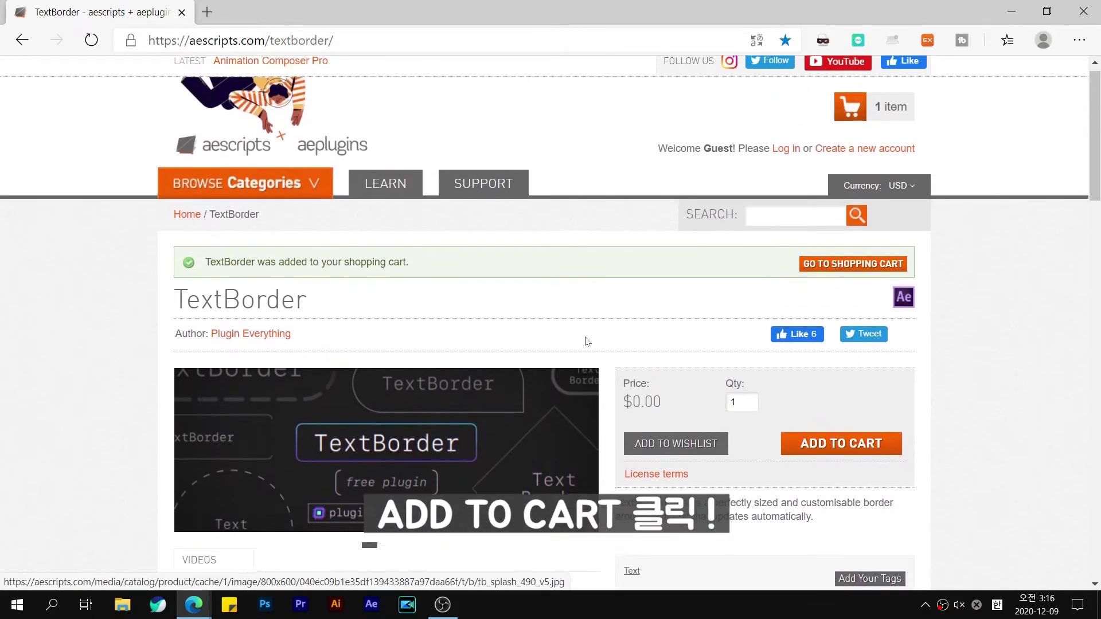
{"action": "left_click", "coordinate": [847, 274]}
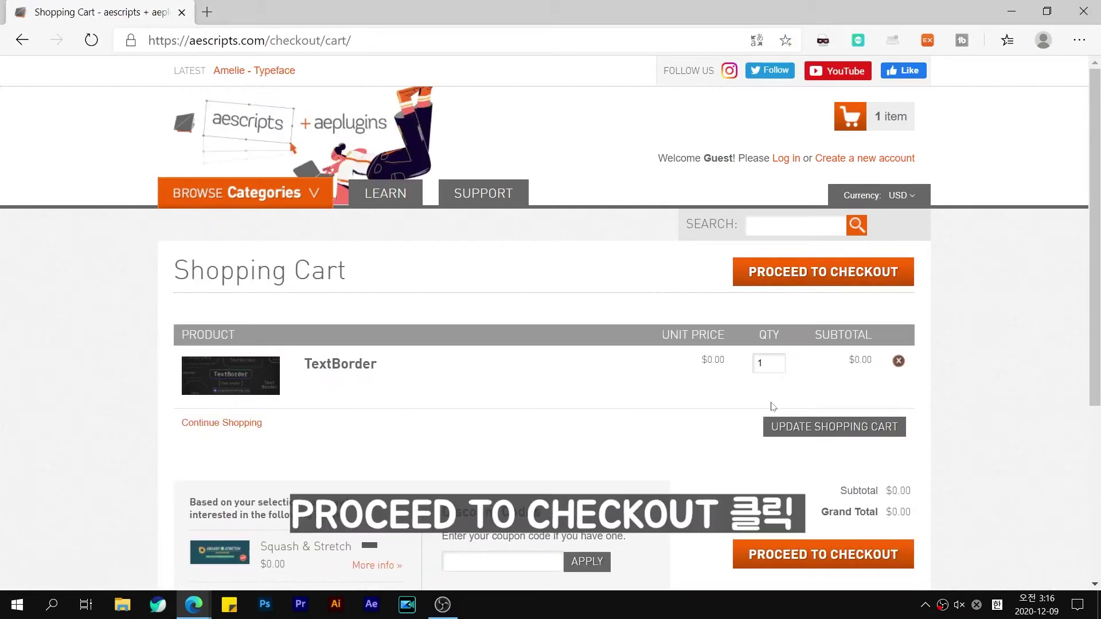
{"action": "scroll", "coordinate": [705, 450], "scroll_direction": "down", "scroll_amount": 2}
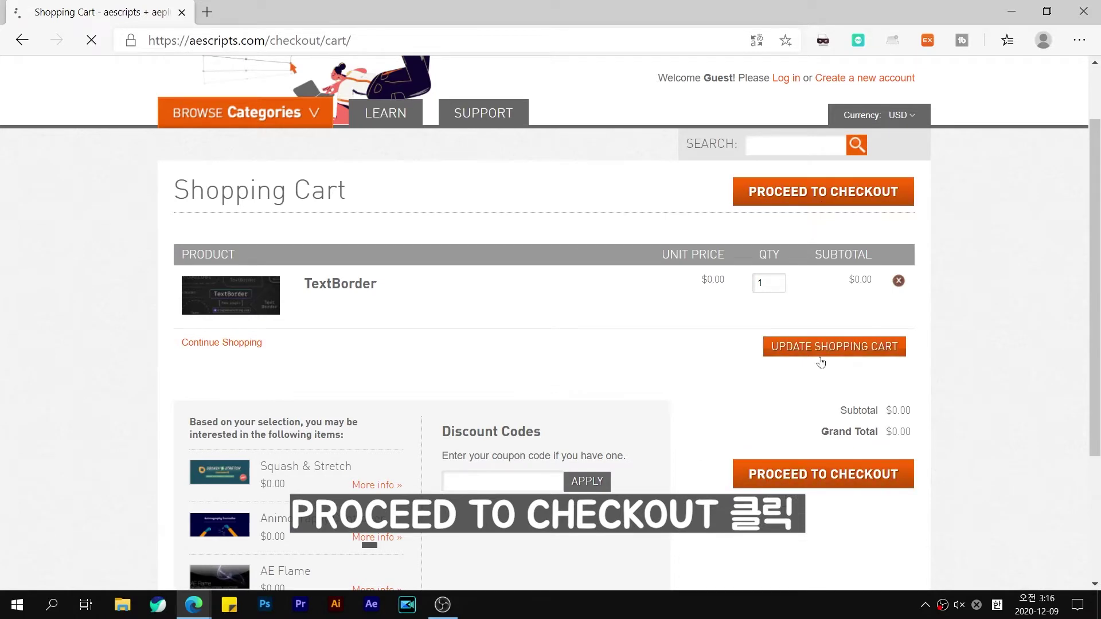
{"action": "left_click", "coordinate": [789, 475]}
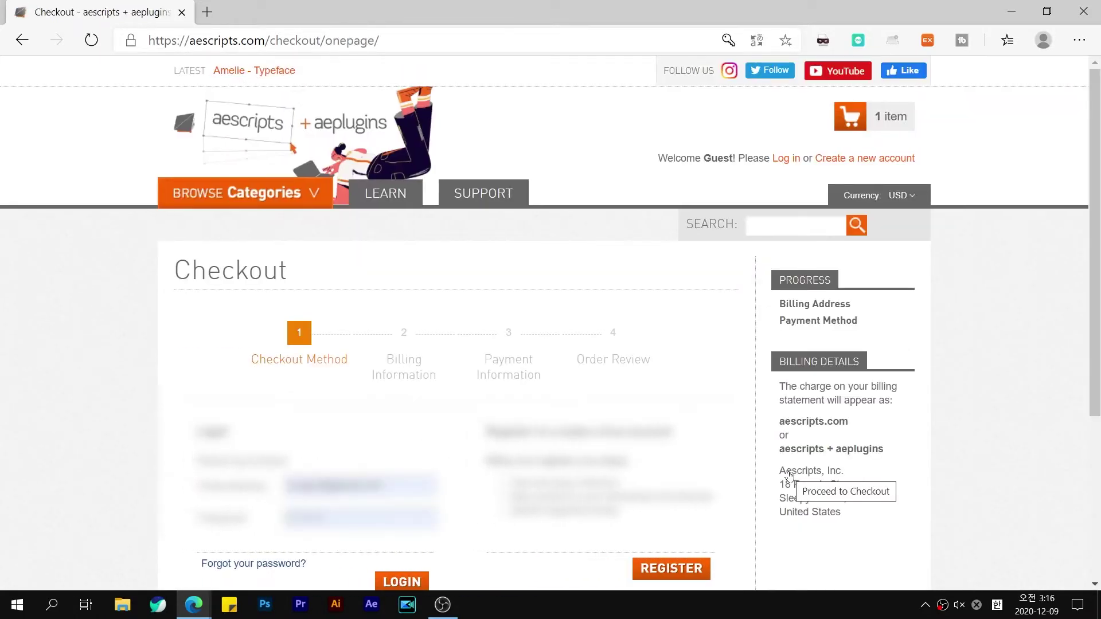
Log in, continue past Payment Information, and place the free $0.00 TextBorder order.
{"action": "left_click", "coordinate": [393, 582]}
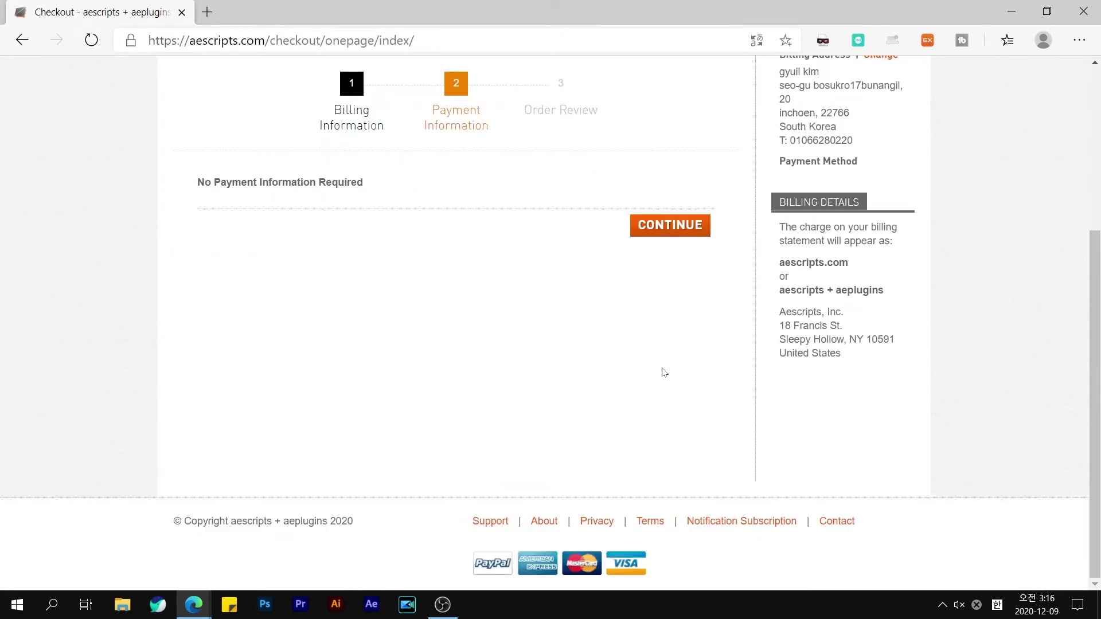
{"action": "scroll", "coordinate": [664, 395], "scroll_direction": "up", "scroll_amount": 3}
{"action": "left_click", "coordinate": [693, 385]}
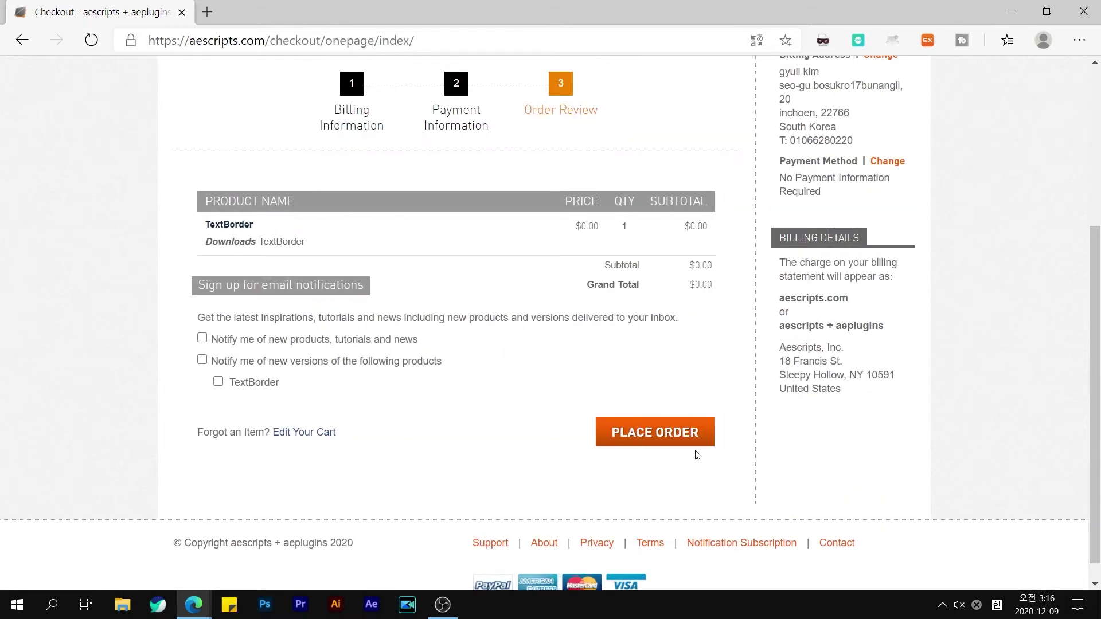
{"action": "left_click", "coordinate": [700, 438]}
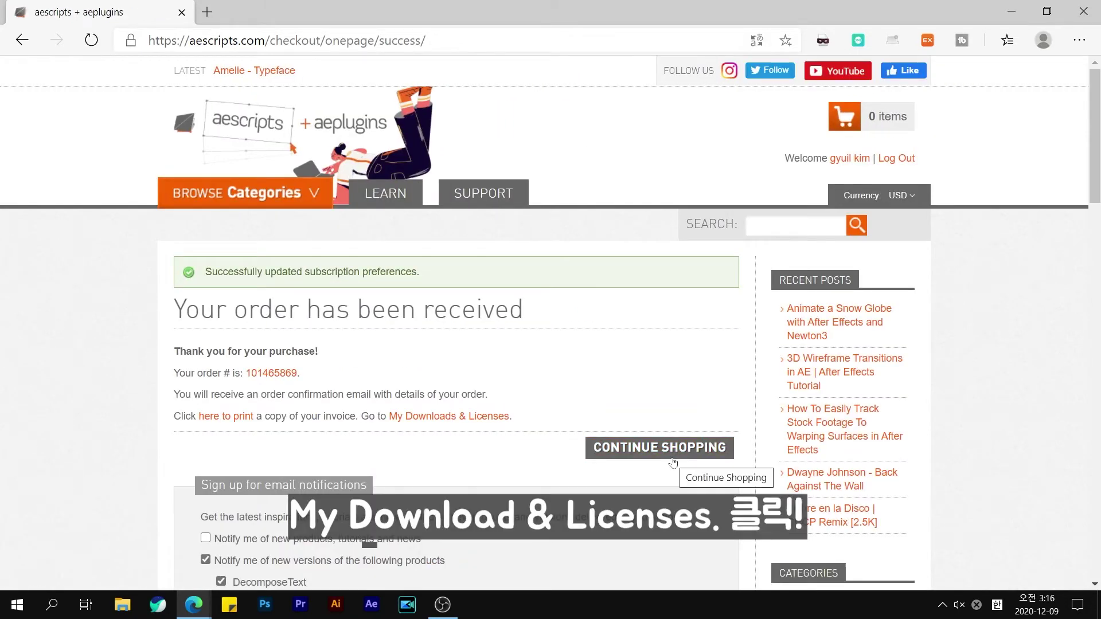
{"action": "scroll", "coordinate": [625, 477], "scroll_direction": "down", "scroll_amount": 2}
Download textborder_v1.1.zip from My Downloads & Licenses and show it in its folder.
{"action": "scroll", "coordinate": [624, 477], "scroll_direction": "down", "scroll_amount": 2}
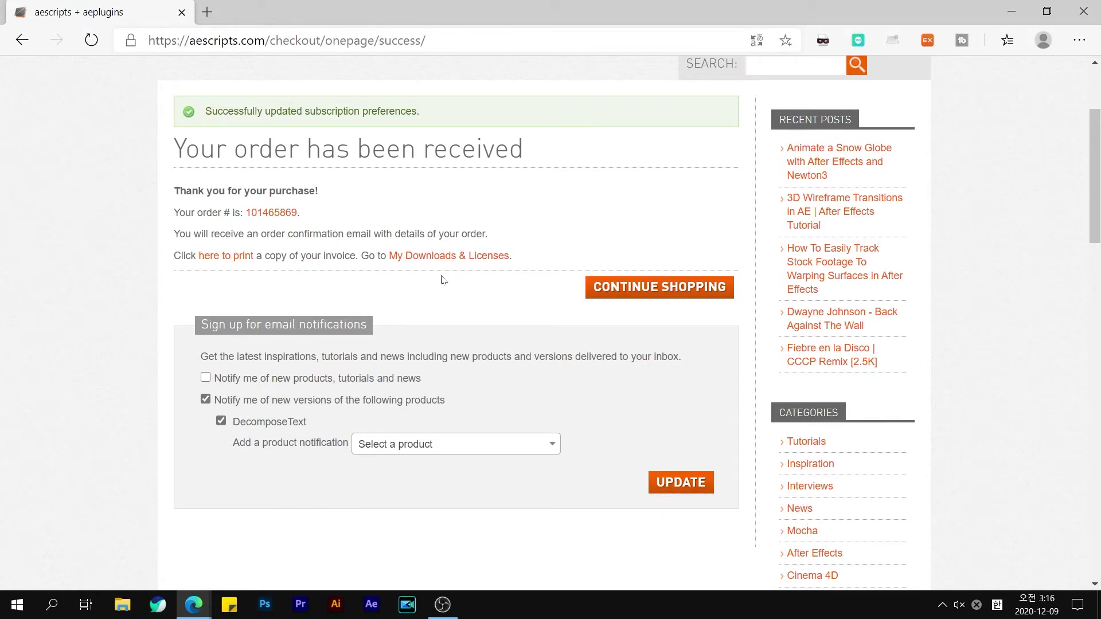
{"action": "scroll", "coordinate": [441, 260], "scroll_direction": "up", "scroll_amount": 4}
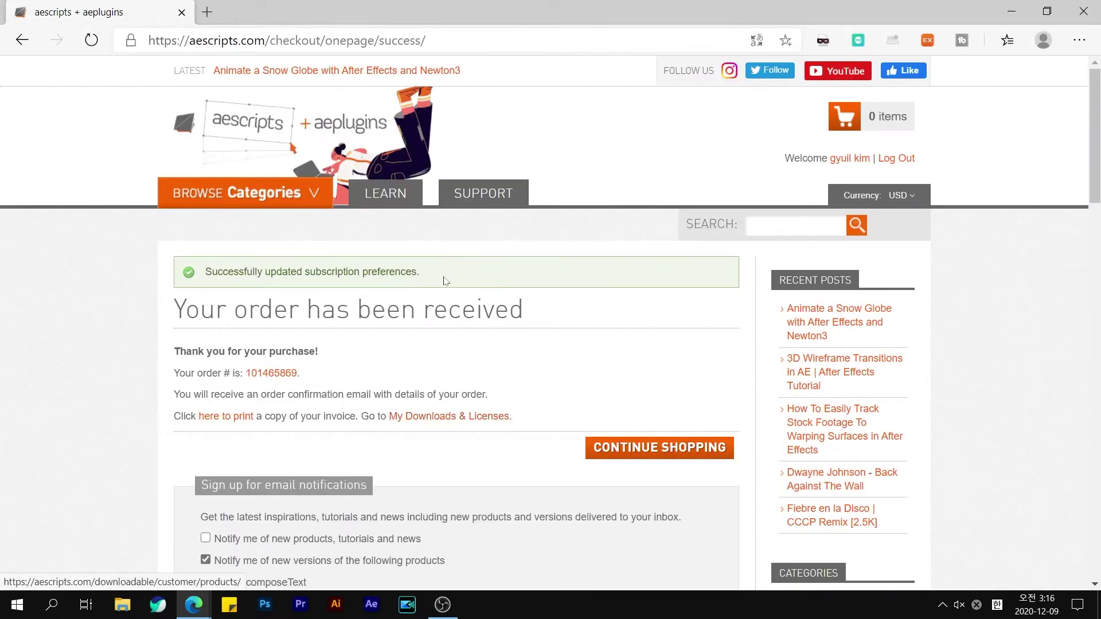
{"action": "left_click", "coordinate": [451, 418]}
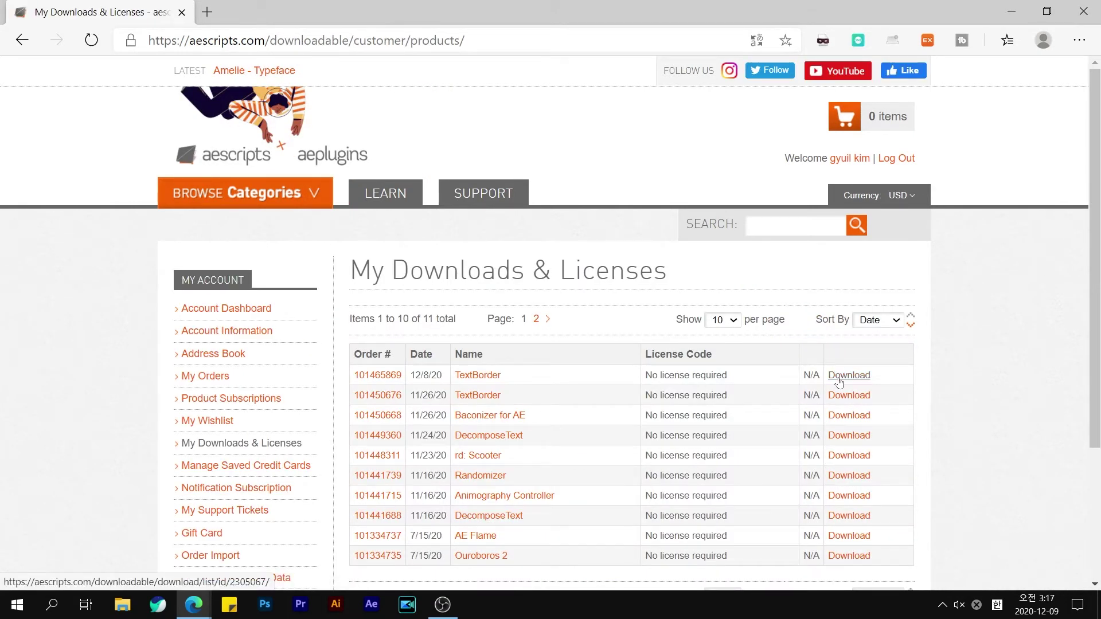
{"action": "left_click", "coordinate": [838, 378]}
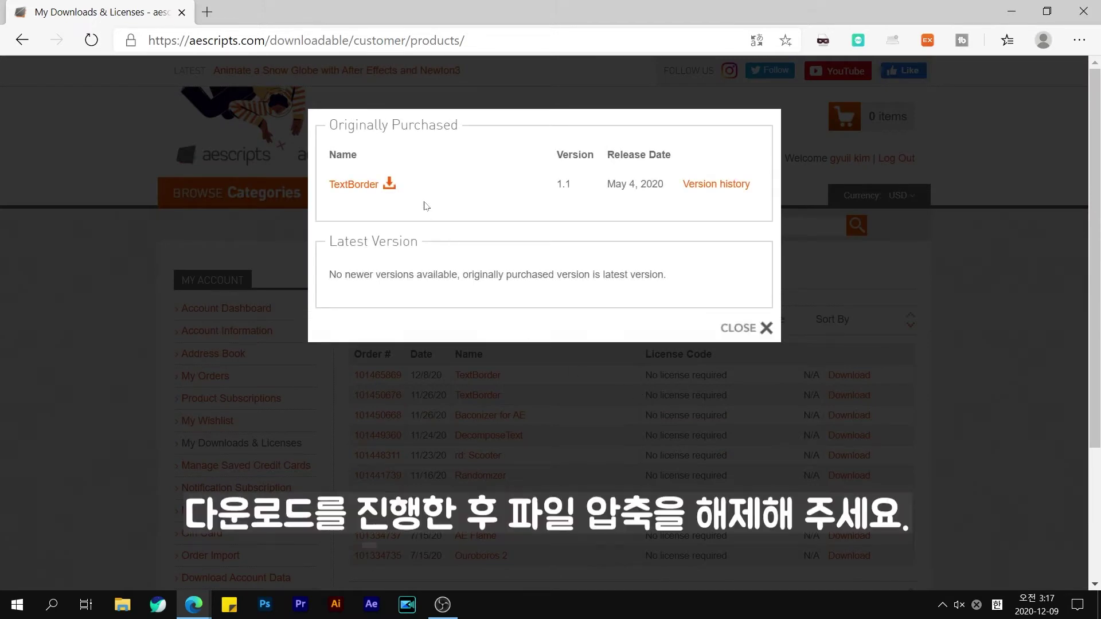
{"action": "left_click", "coordinate": [390, 186]}
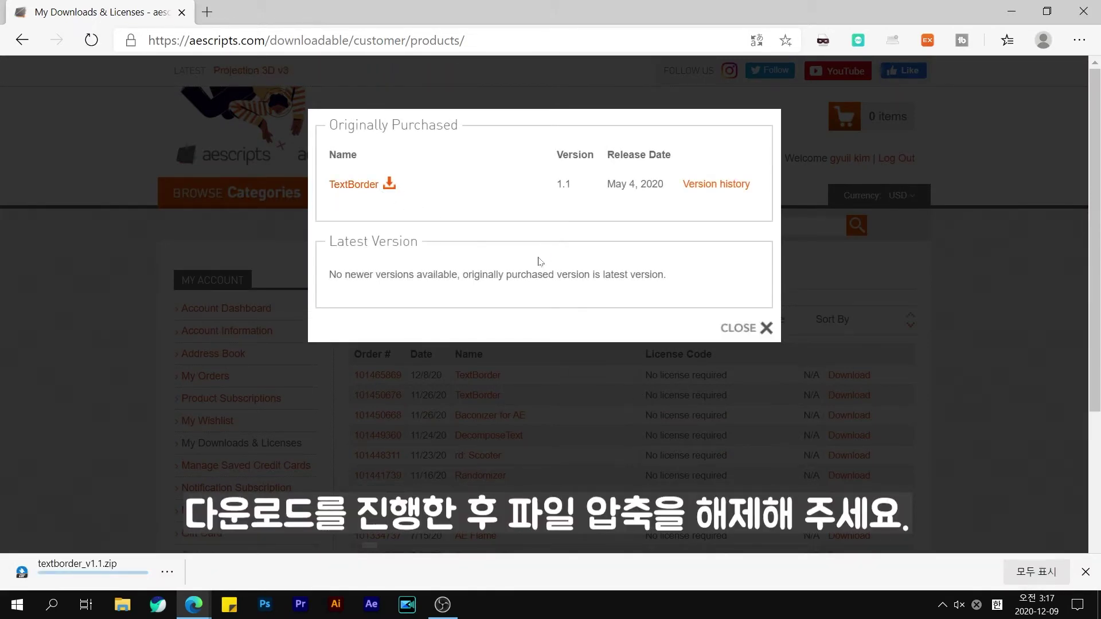
{"action": "left_click", "coordinate": [750, 334]}
{"action": "left_click", "coordinate": [167, 571]}
Extract textborder_v1.1.zip to its own folder with Bandizip and open TextBorder v1.1.
{"action": "left_click", "coordinate": [104, 516]}
{"action": "right_click", "coordinate": [196, 280]}
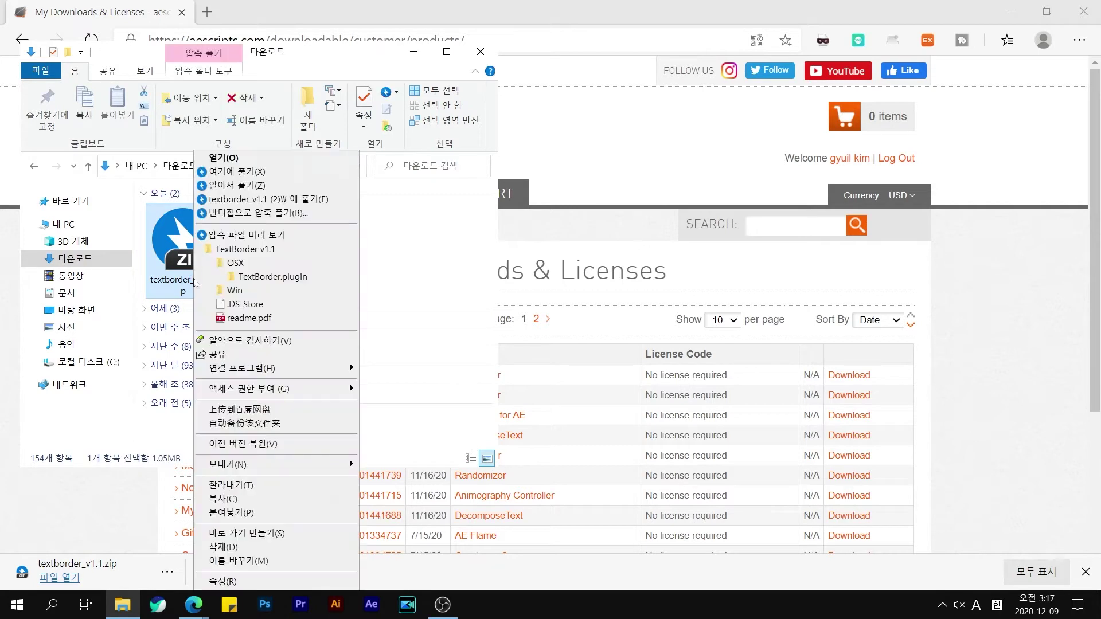
{"action": "left_click", "coordinate": [258, 204]}
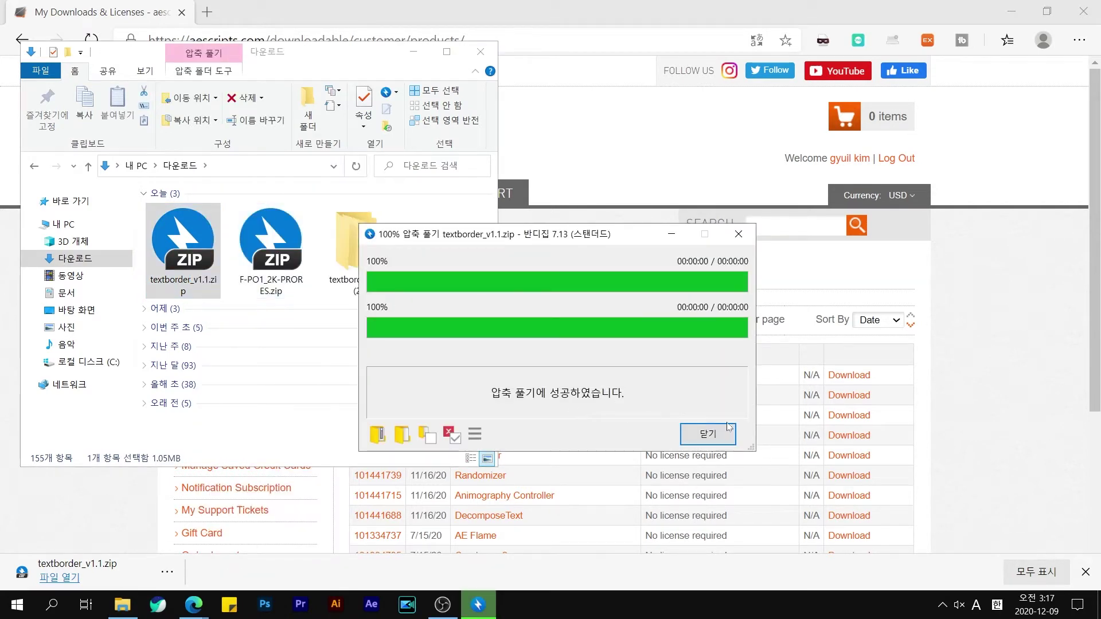
{"action": "left_click", "coordinate": [728, 426]}
{"action": "double_click", "coordinate": [338, 275]}
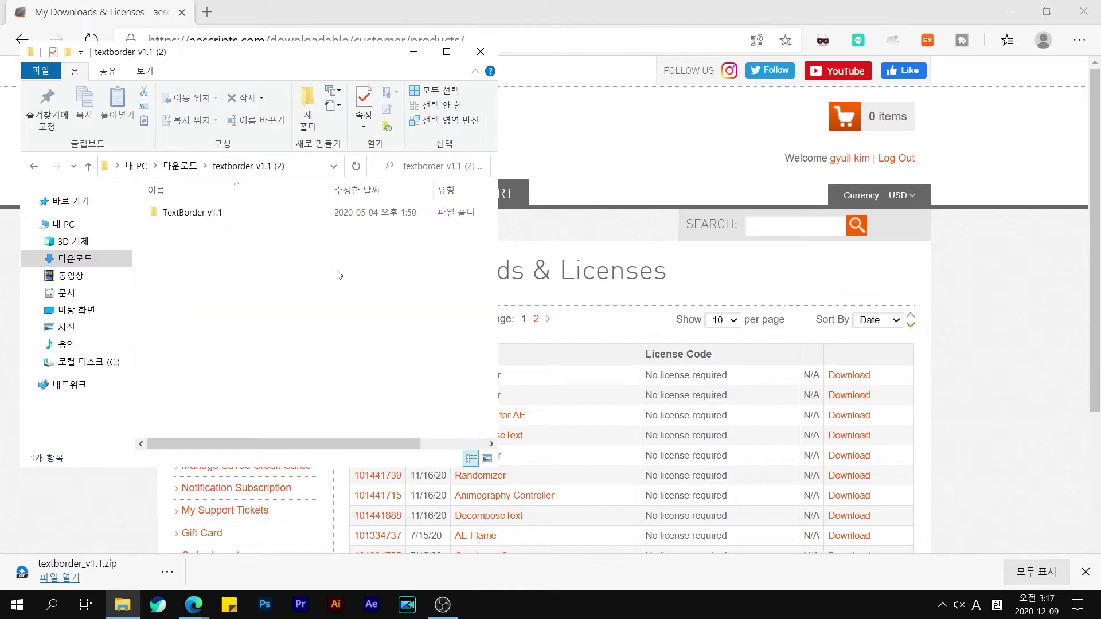
{"action": "double_click", "coordinate": [287, 213]}
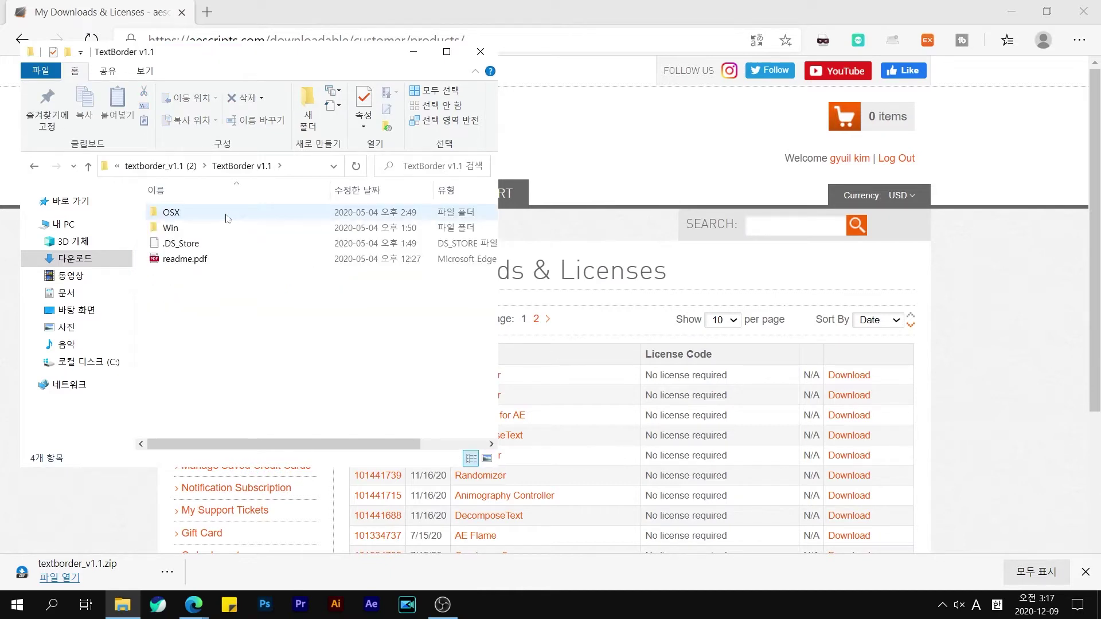
{"action": "left_click", "coordinate": [203, 215]}
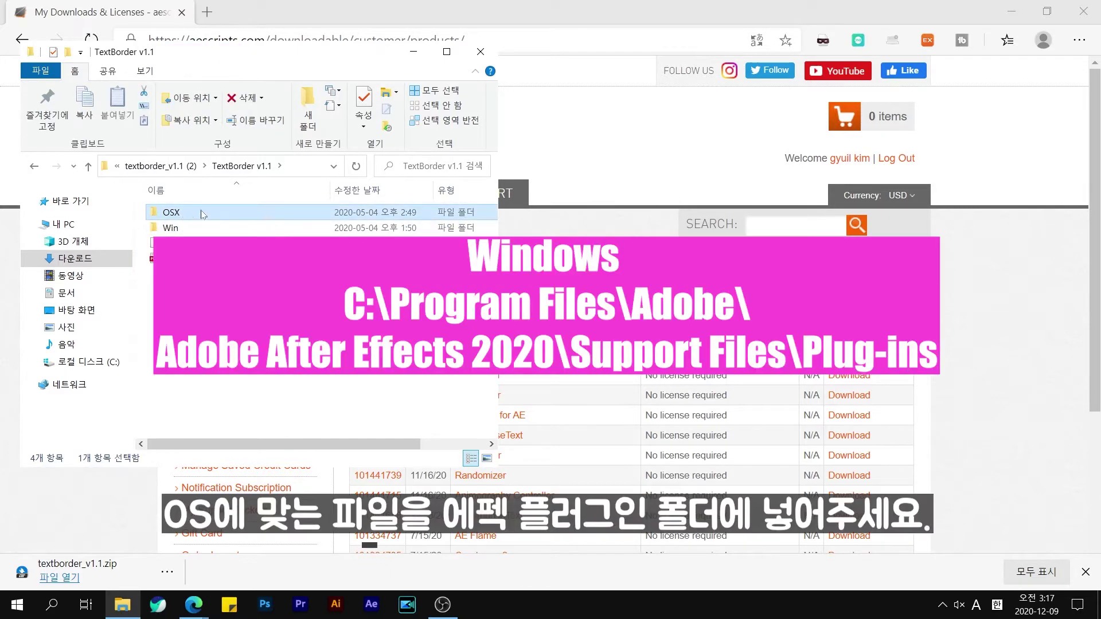
Copy TextBorder.aex from the Win folder.
{"action": "left_click", "coordinate": [207, 232]}
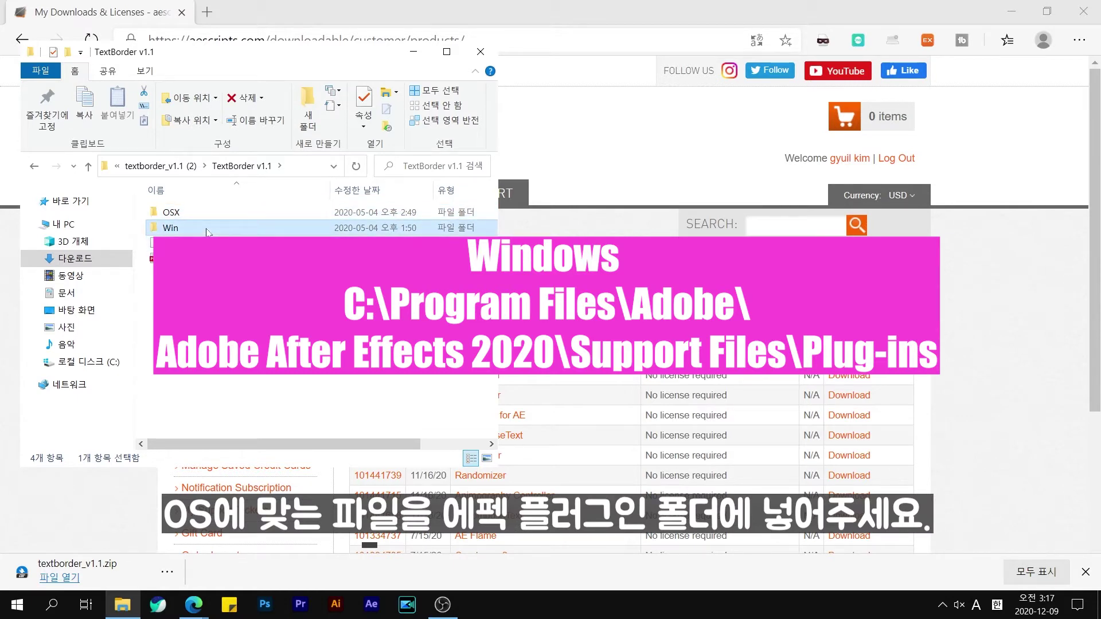
{"action": "double_click", "coordinate": [207, 231]}
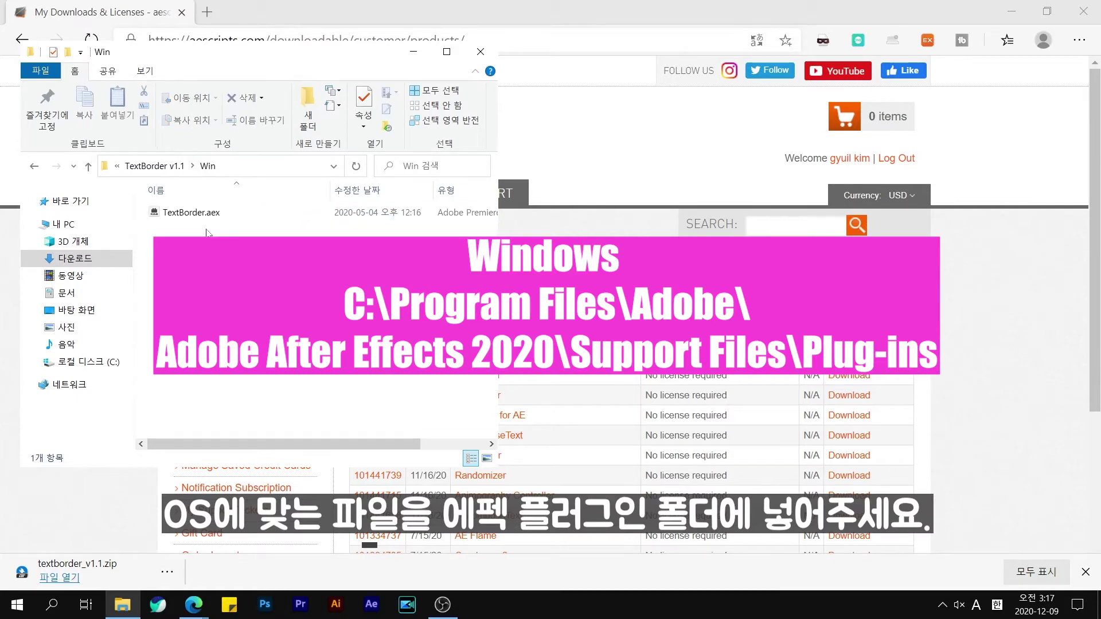
{"action": "left_click", "coordinate": [199, 213]}
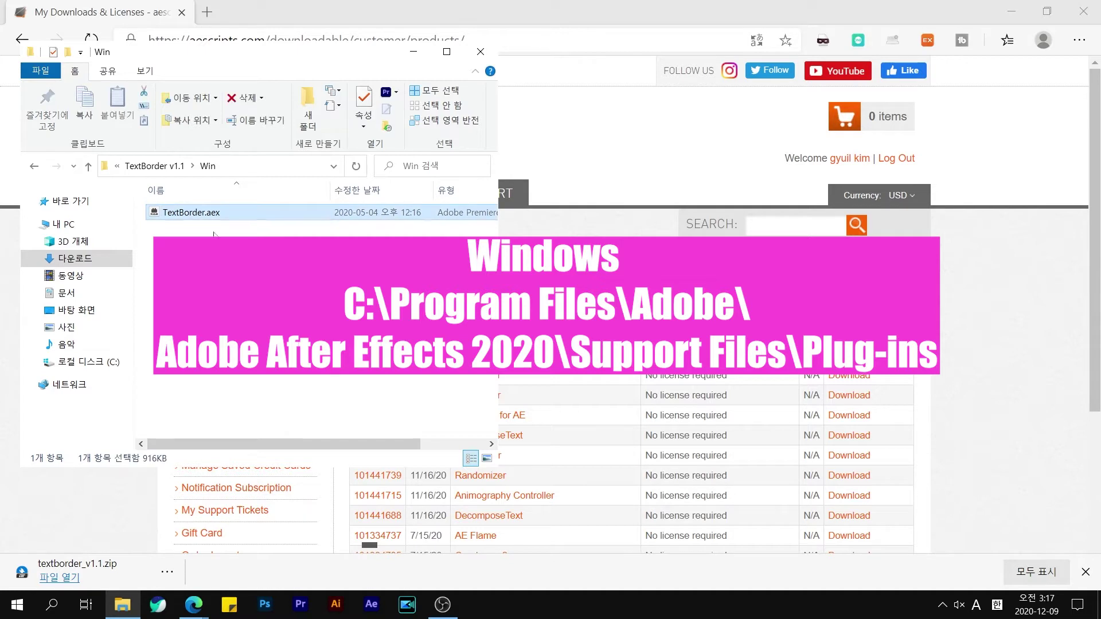
{"action": "key", "text": "ctrl+c"}
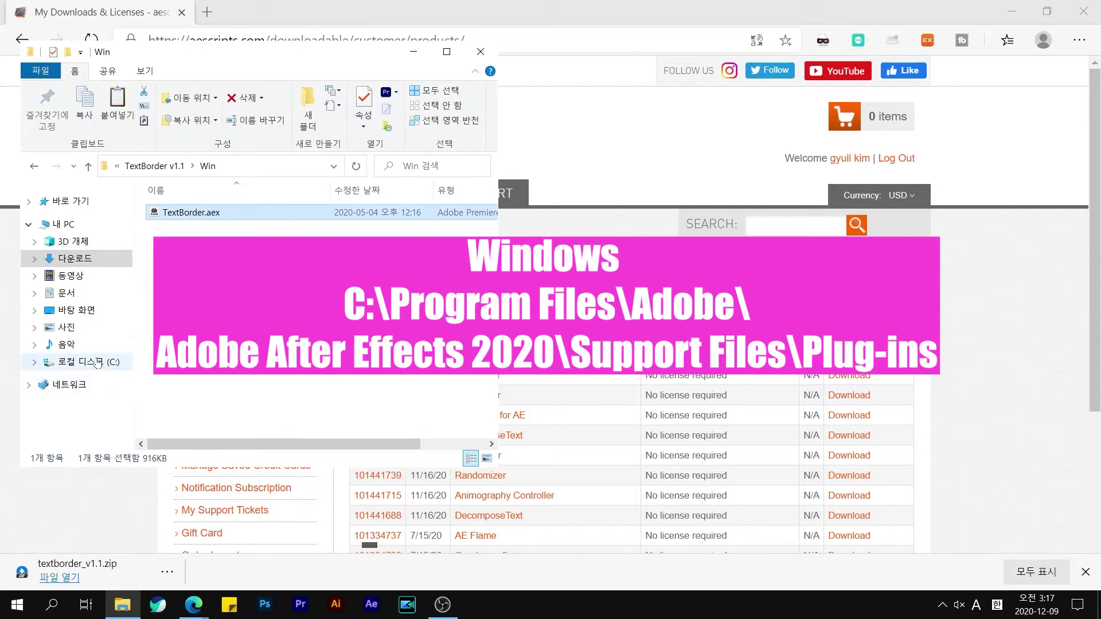
Paste TextBorder.aex into the After Effects 2020 Support Files\Plug-ins folder, replacing the old copy.
{"action": "left_click", "coordinate": [89, 361]}
{"action": "double_click", "coordinate": [184, 351]}
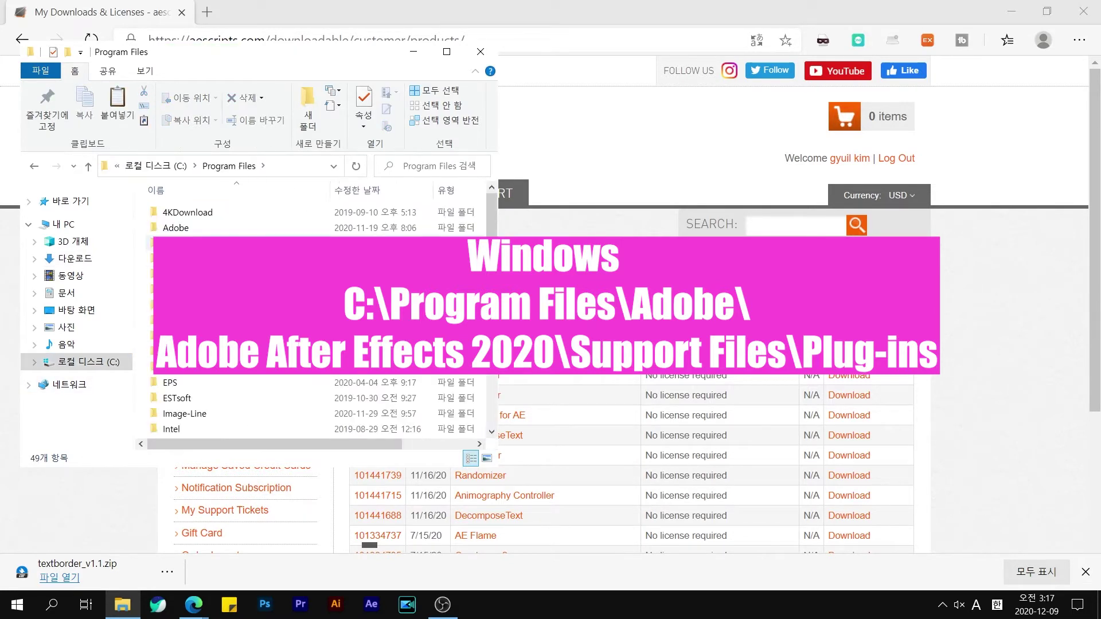
{"action": "double_click", "coordinate": [223, 231]}
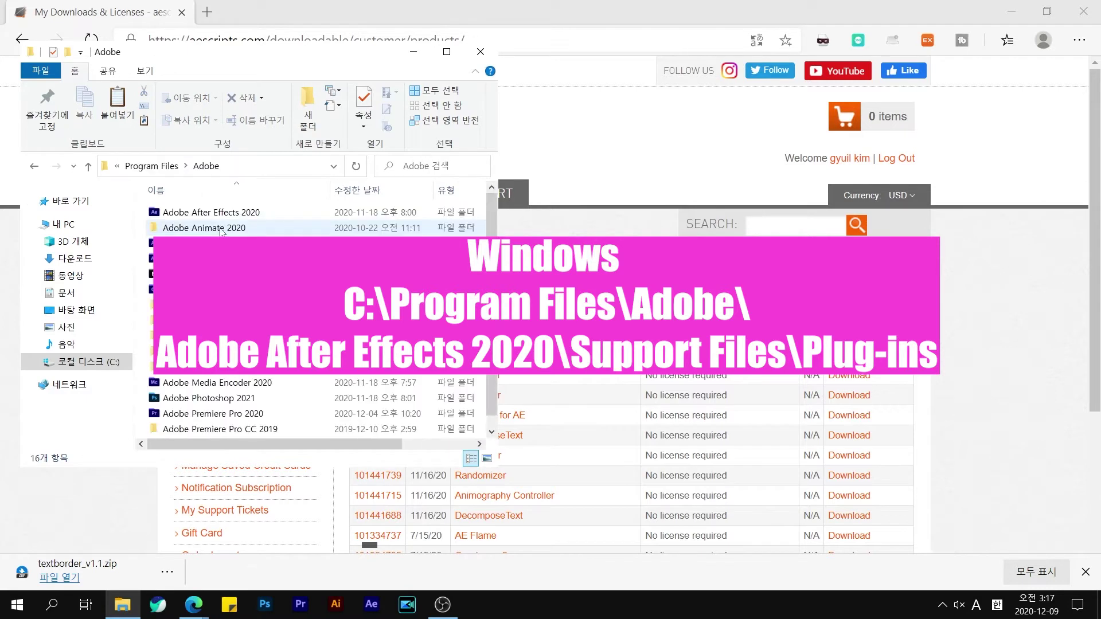
{"action": "double_click", "coordinate": [218, 213]}
{"action": "double_click", "coordinate": [188, 212]}
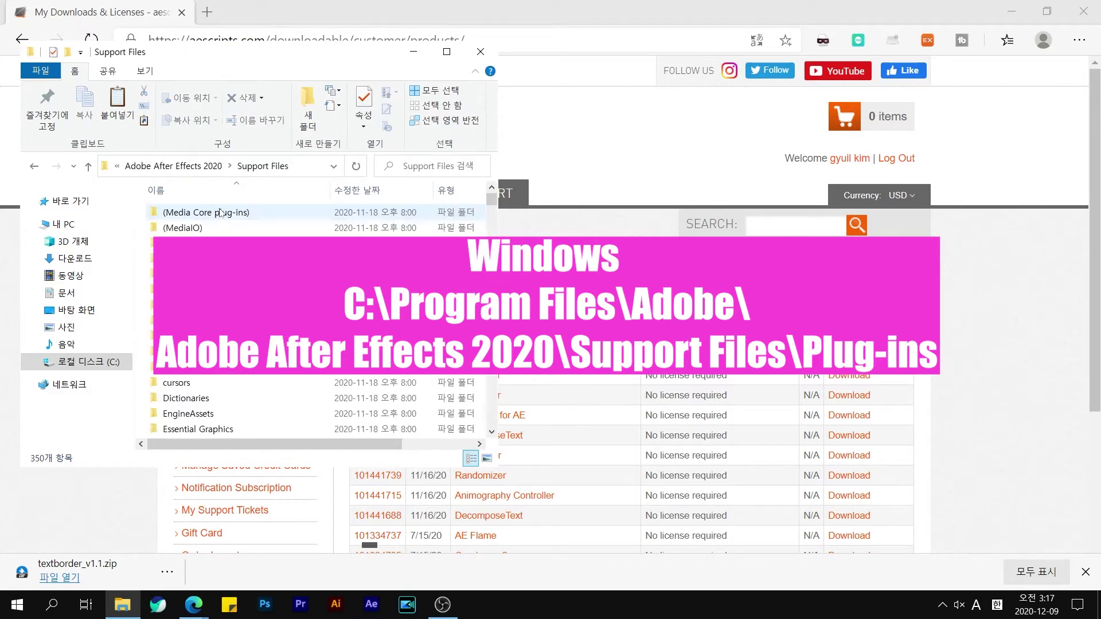
{"action": "left_click", "coordinate": [315, 164]}
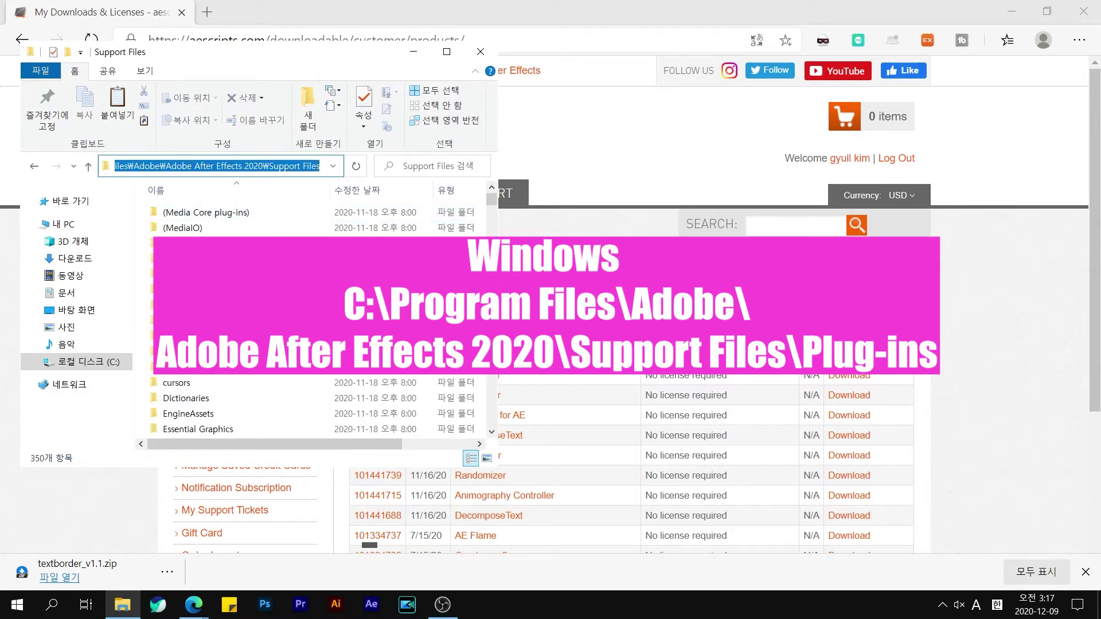
{"action": "scroll", "coordinate": [258, 275], "scroll_direction": "down", "scroll_amount": 5}
{"action": "left_click", "coordinate": [230, 223]}
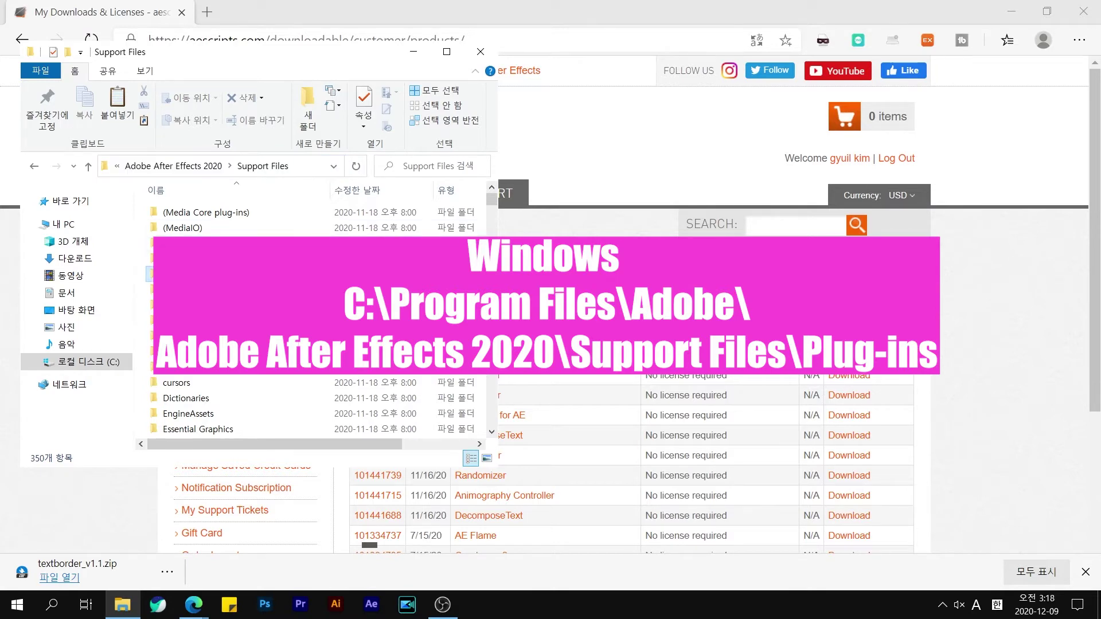
{"action": "key", "text": "Return"}
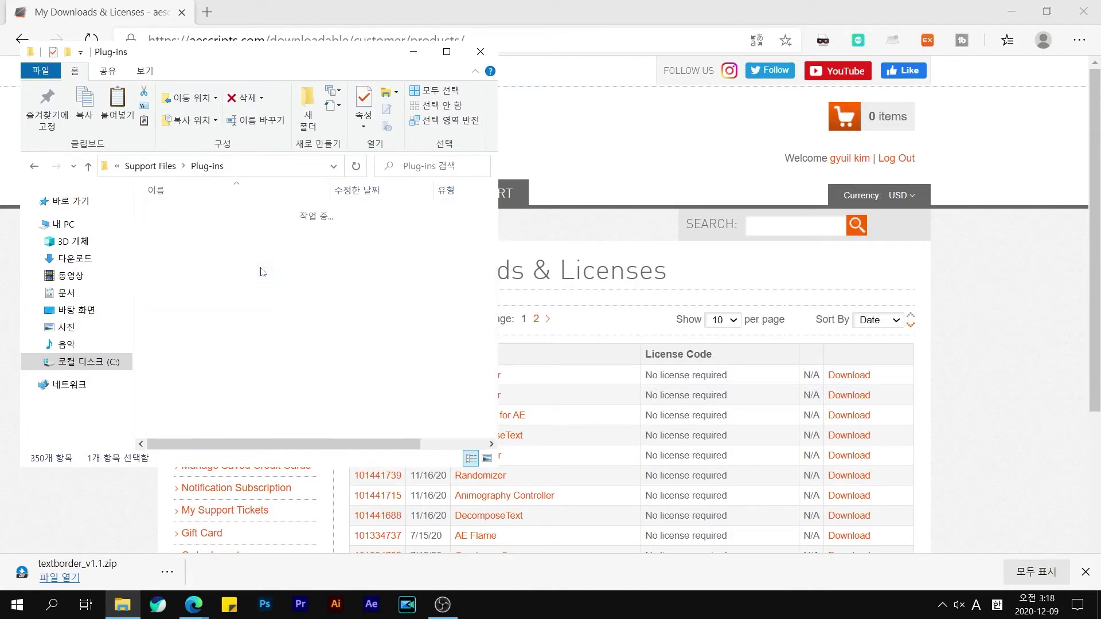
{"action": "key", "text": "ctrl+v"}
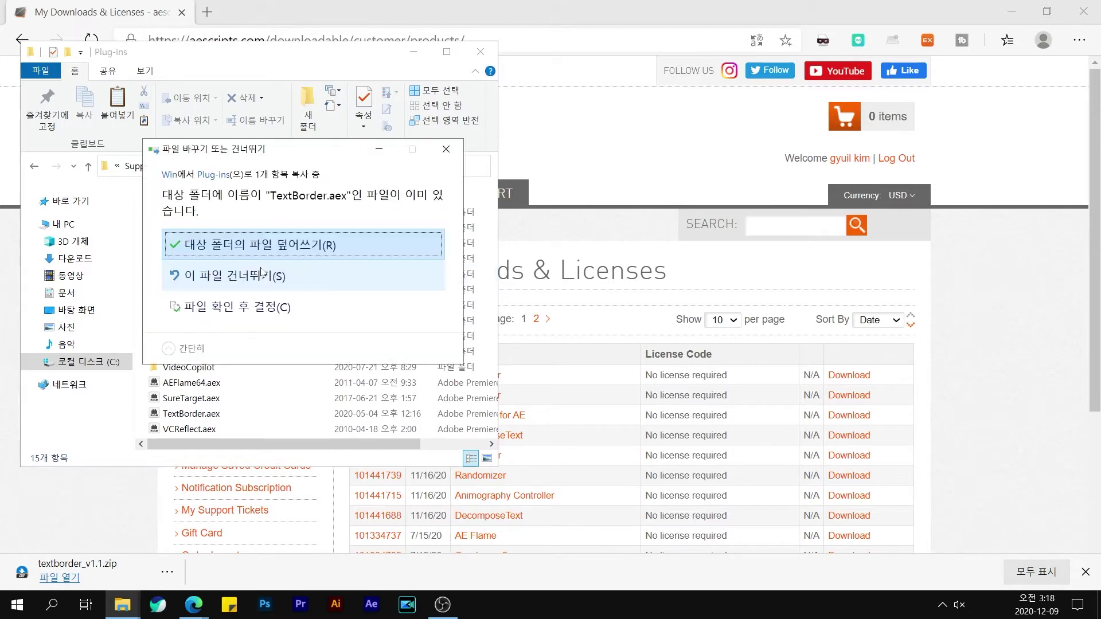
{"action": "left_click", "coordinate": [290, 245]}
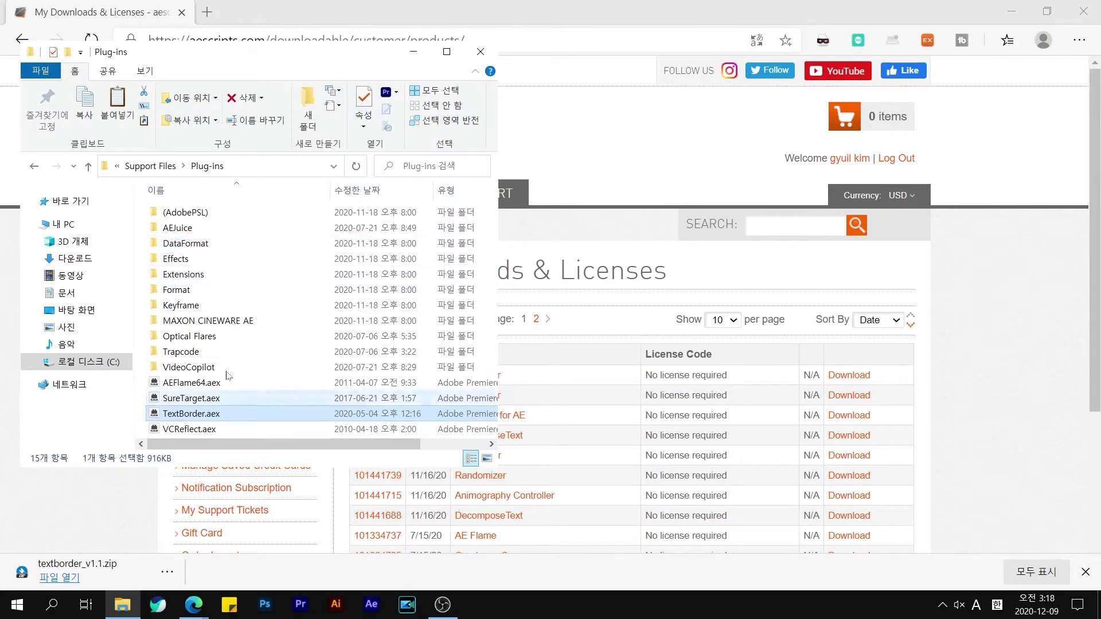
Close File Explorer and create a new 1920x1080 composition in After Effects.
{"action": "left_click", "coordinate": [480, 52]}
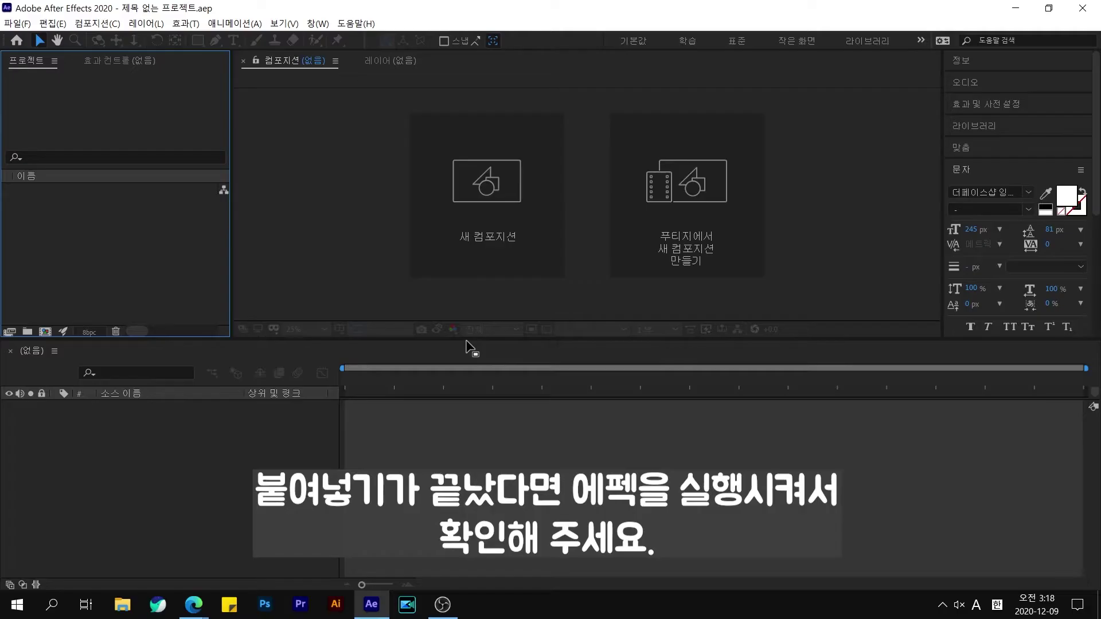
{"action": "left_click_drag", "start_coordinate": [468, 340], "coordinate": [468, 469]}
{"action": "left_click", "coordinate": [466, 259]}
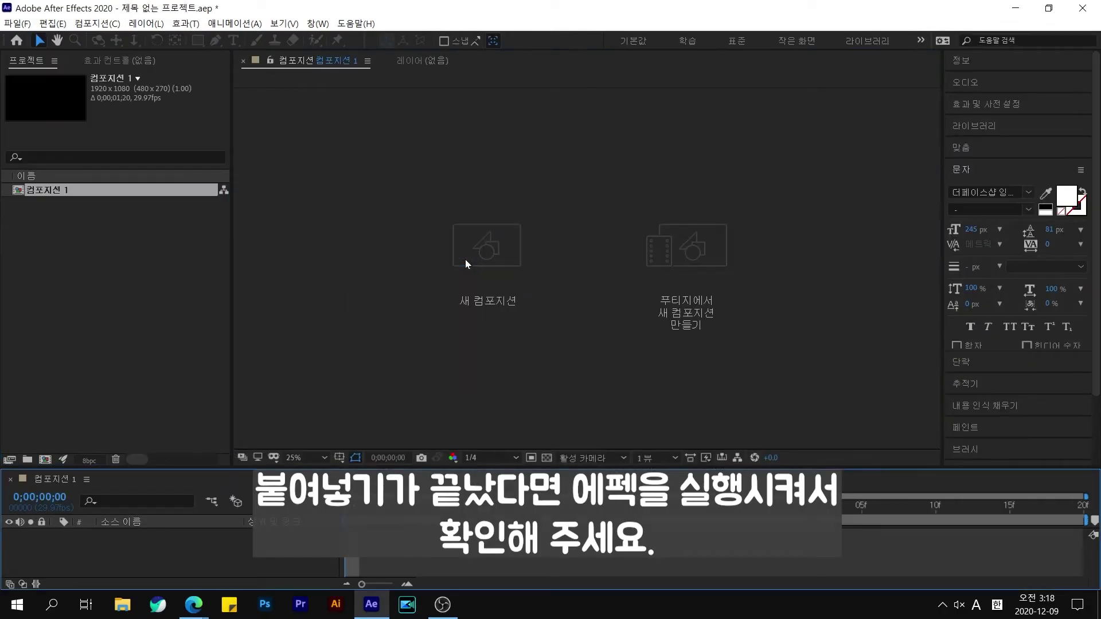
Add a text layer reading '가나다라' to Composition 1 and expand Effects & Presets.
{"action": "right_click", "coordinate": [111, 549]}
{"action": "mouse_move", "coordinate": [183, 413]}
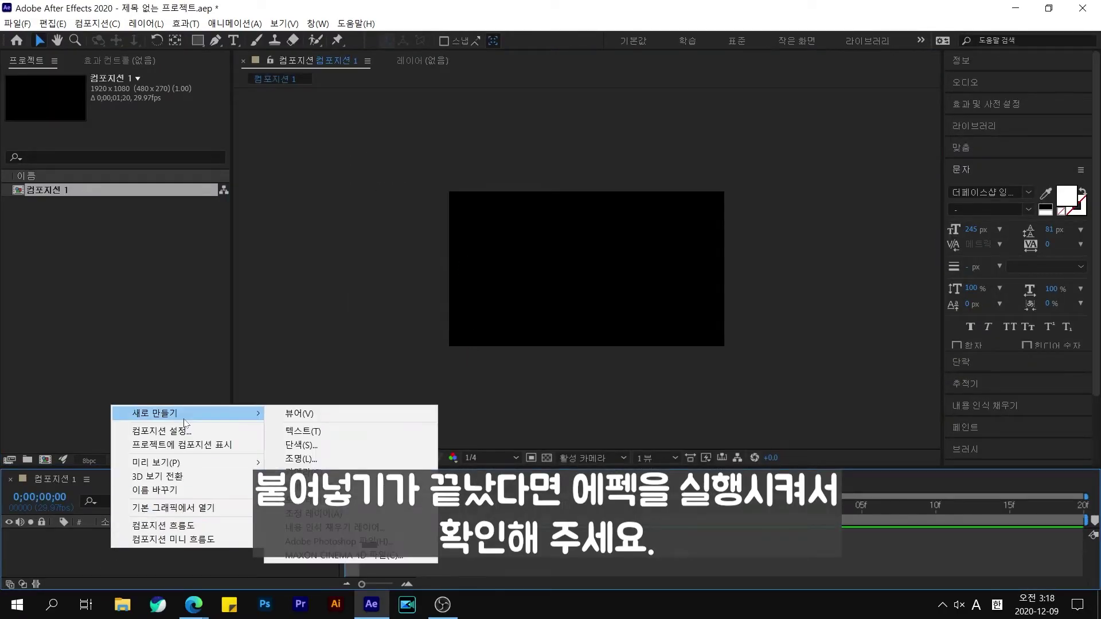
{"action": "left_click", "coordinate": [344, 430]}
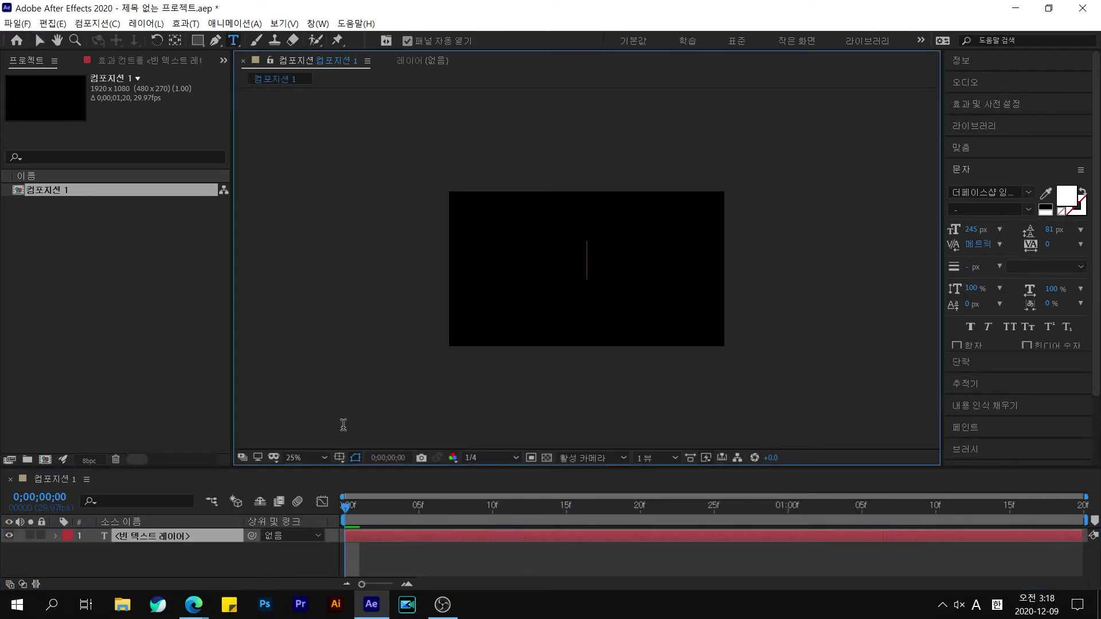
{"action": "type", "text": "rksk"}
{"action": "key", "text": "BackSpace"}
{"action": "key", "text": "BackSpace"}
{"action": "key", "text": "BackSpace"}
{"action": "type", "text": "가나다라"}
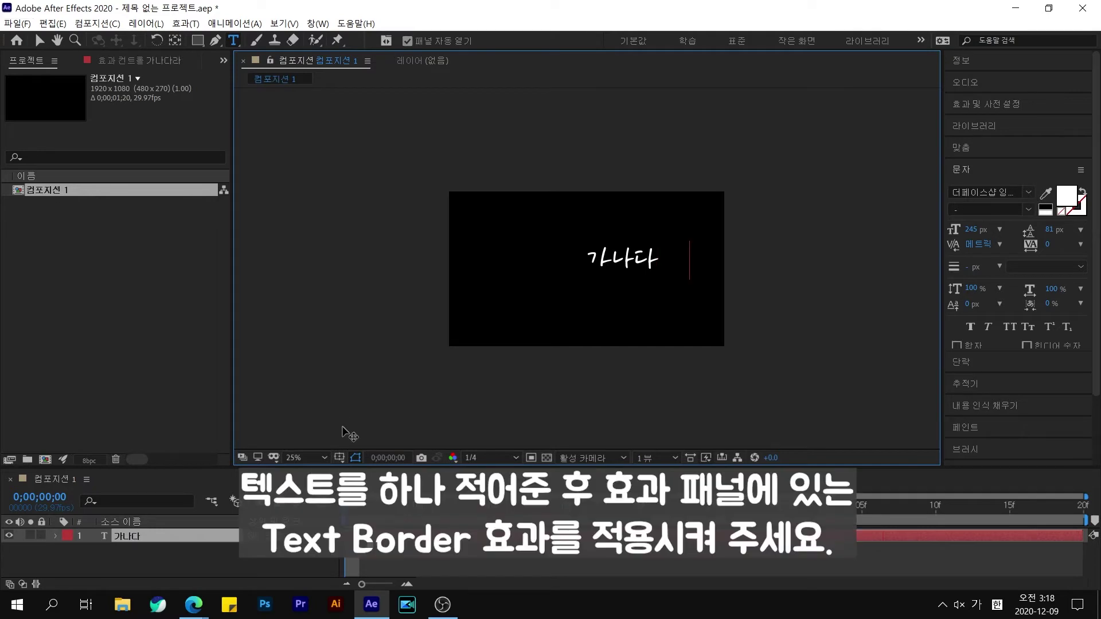
{"action": "left_click", "coordinate": [249, 562]}
{"action": "left_click", "coordinate": [987, 105]}
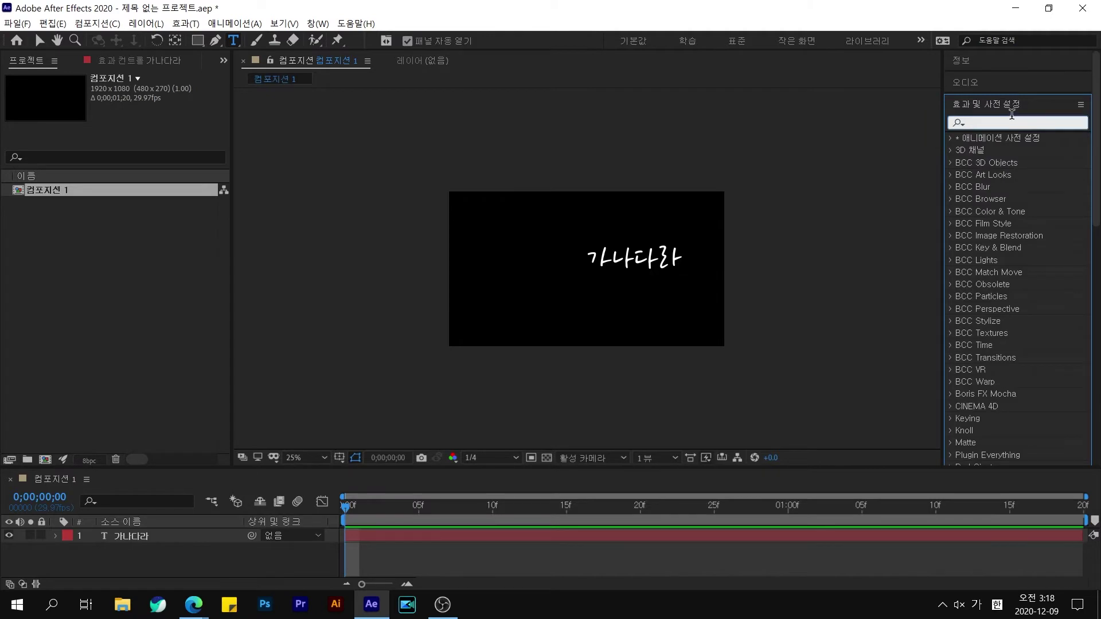
Search 'bor' in Effects & Presets and apply TextBorder to the 가나다라 text layer.
{"action": "type", "text": "ㅠㅐㄱㅇㄷ"}
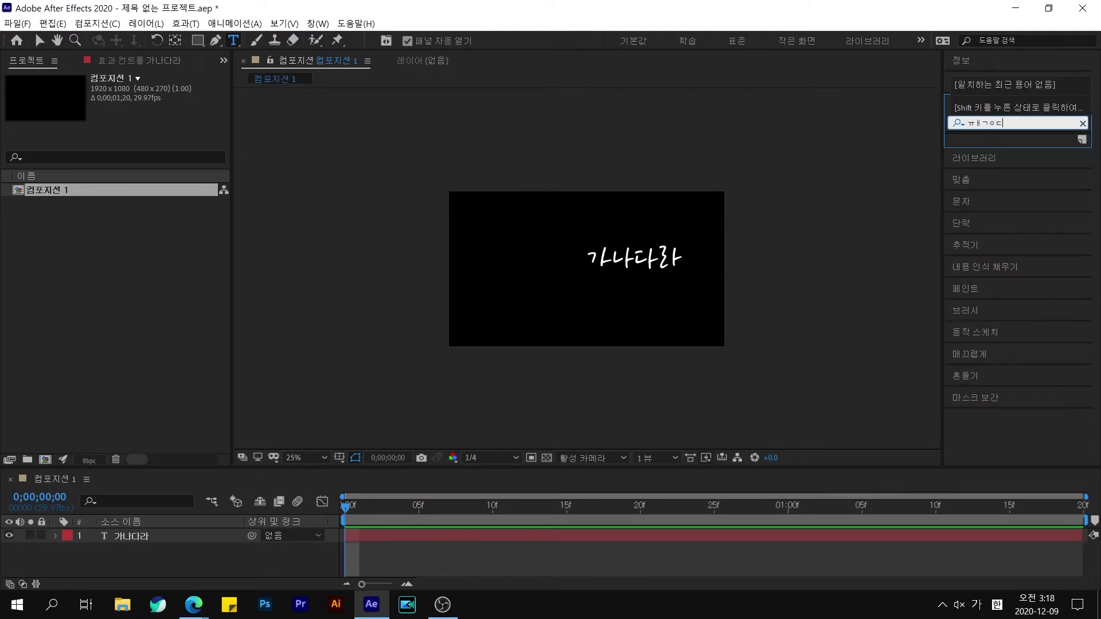
{"action": "key", "text": "BackSpace"}
{"action": "key", "text": "BackSpace"}
{"action": "key", "text": "BackSpace"}
{"action": "key", "text": "Hangul"}
{"action": "type", "text": "bor"}
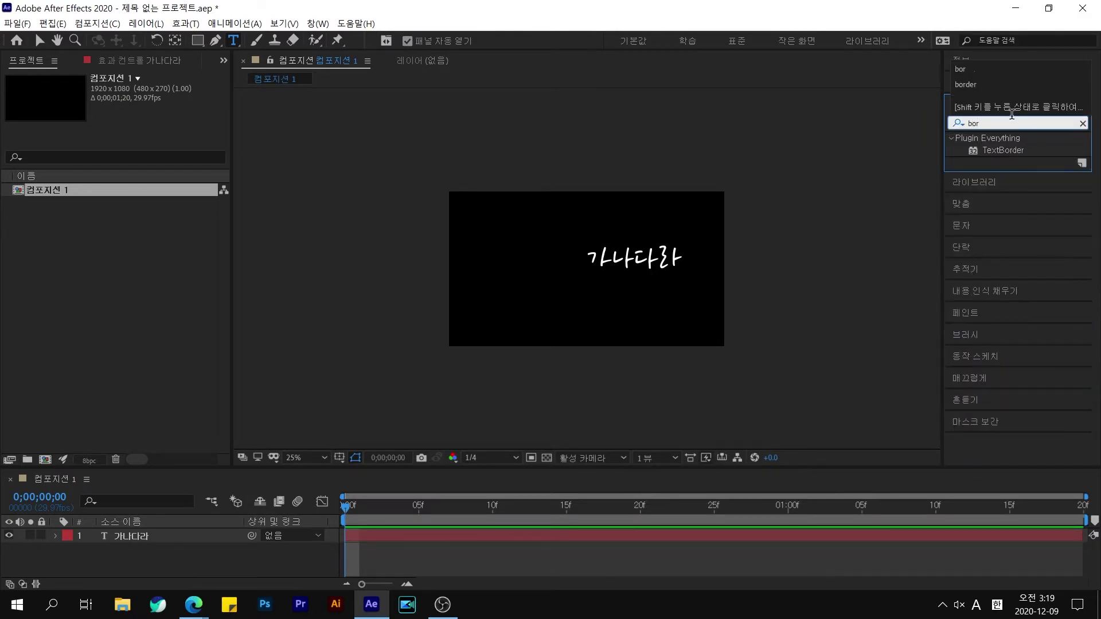
{"action": "key", "text": "Return"}
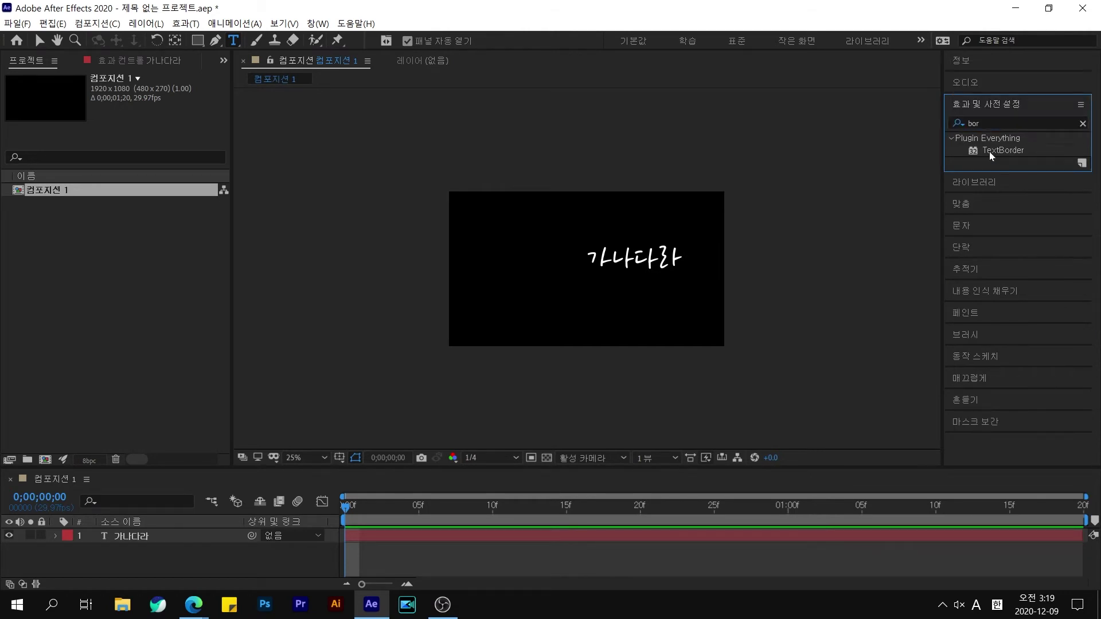
{"action": "mouse_move", "coordinate": [996, 150]}
{"action": "left_mouse_down"}
{"action": "mouse_move", "coordinate": [648, 261]}
{"action": "mouse_move", "coordinate": [657, 268]}
{"action": "left_mouse_up"}
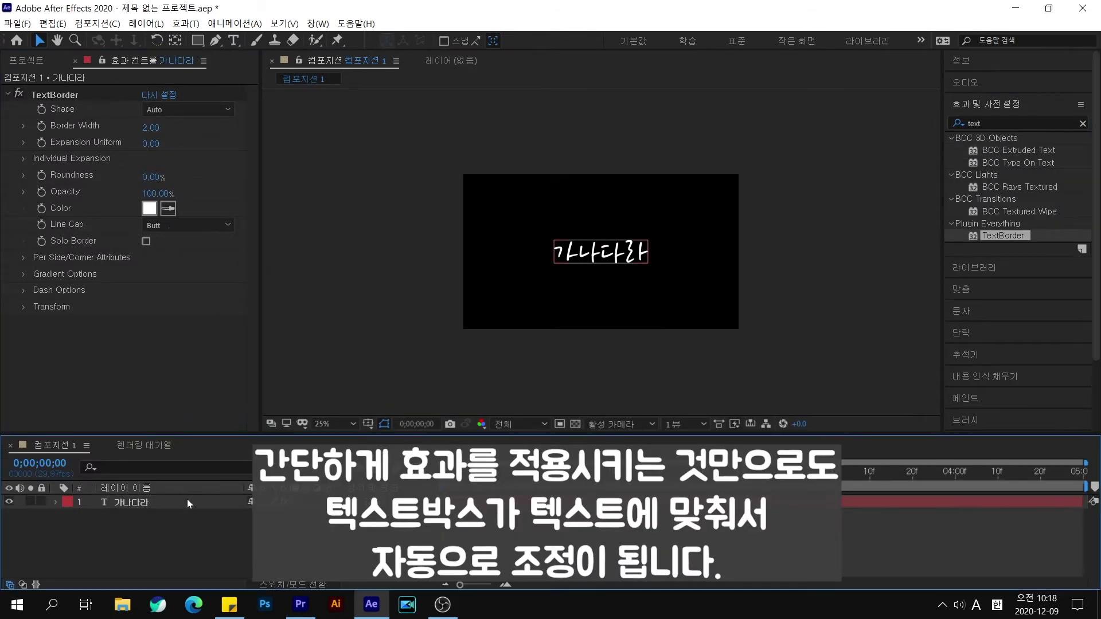
Edit the layer text, round the border corners almost fully, and expand it to 70.
{"action": "double_click", "coordinate": [187, 497]}
{"action": "type", "text": "동"}
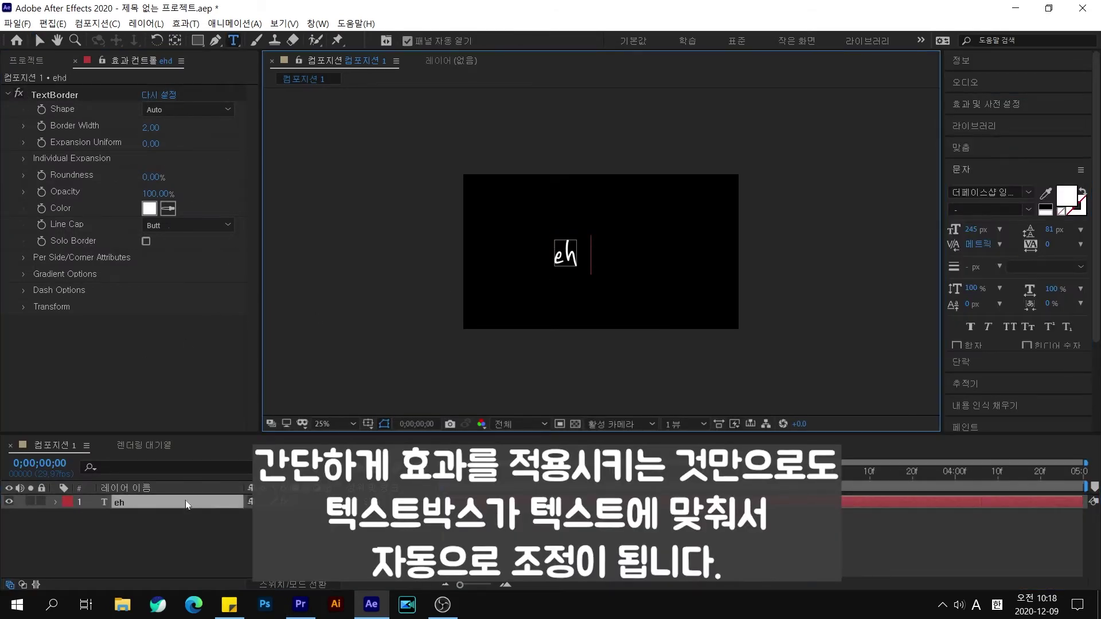
{"action": "type", "text": "하네놀"}
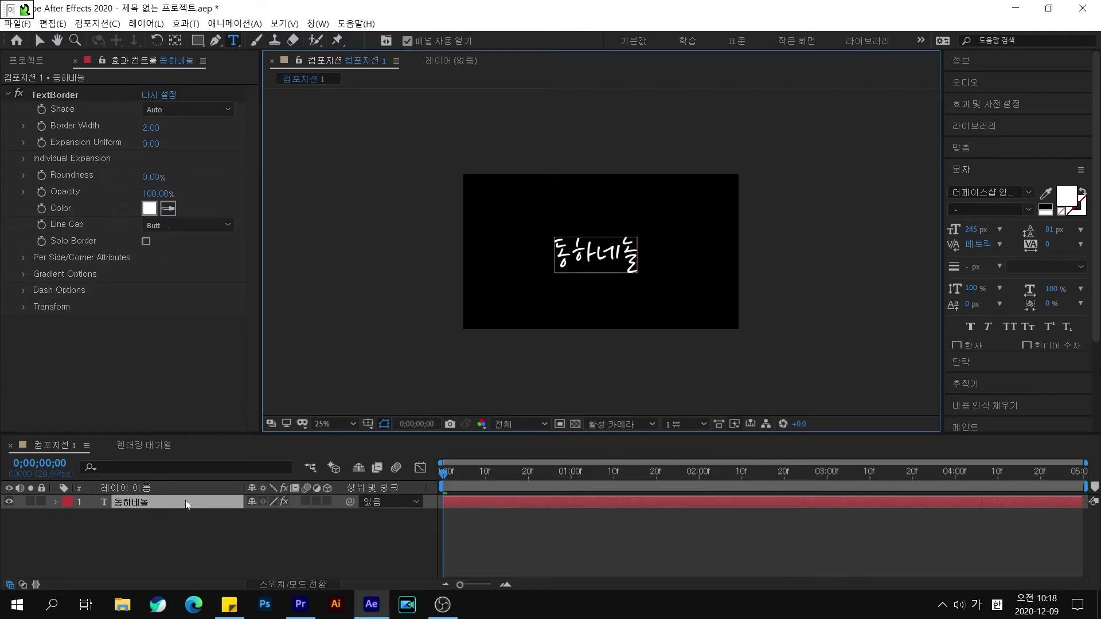
{"action": "type", "text": "이터"}
{"action": "left_click", "coordinate": [198, 539]}
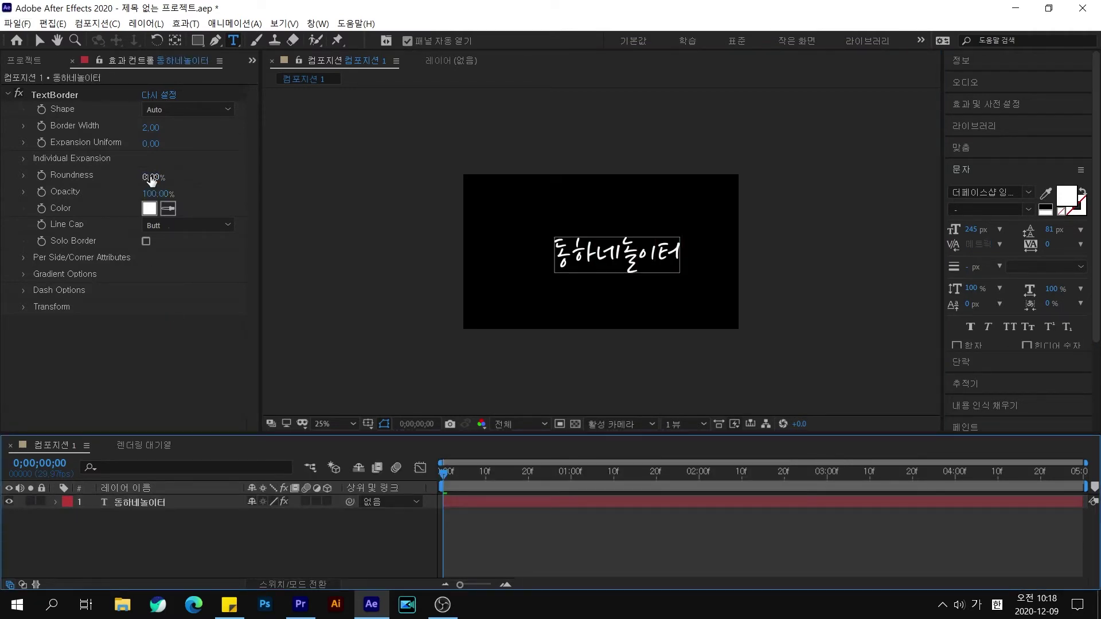
{"action": "left_click_drag", "start_coordinate": [152, 181], "coordinate": [232, 183]}
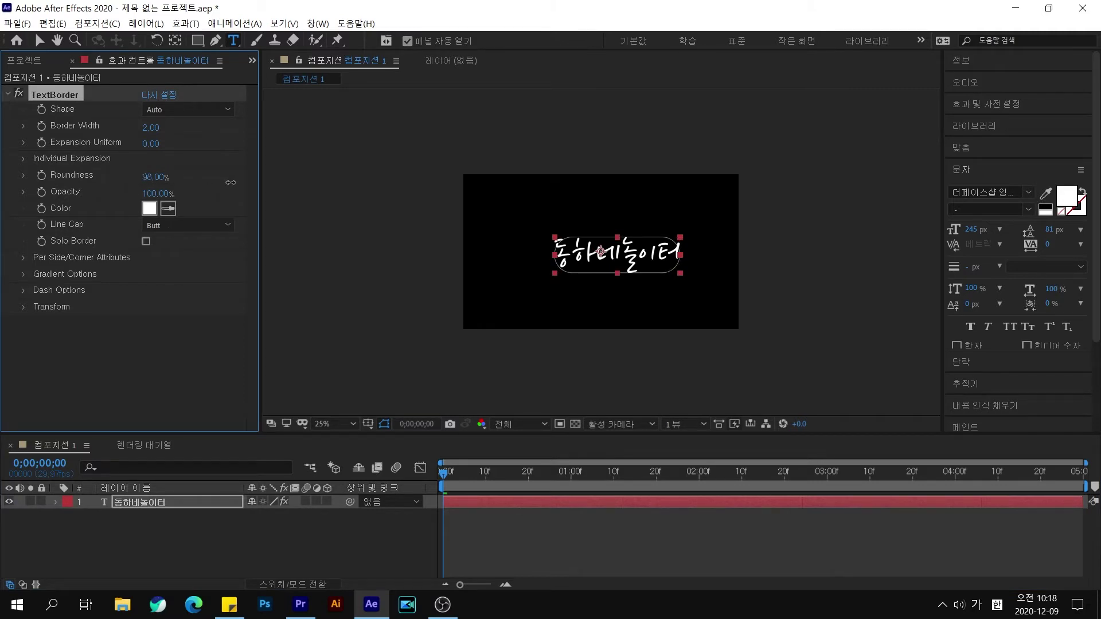
{"action": "left_click_drag", "start_coordinate": [153, 143], "coordinate": [154, 143]}
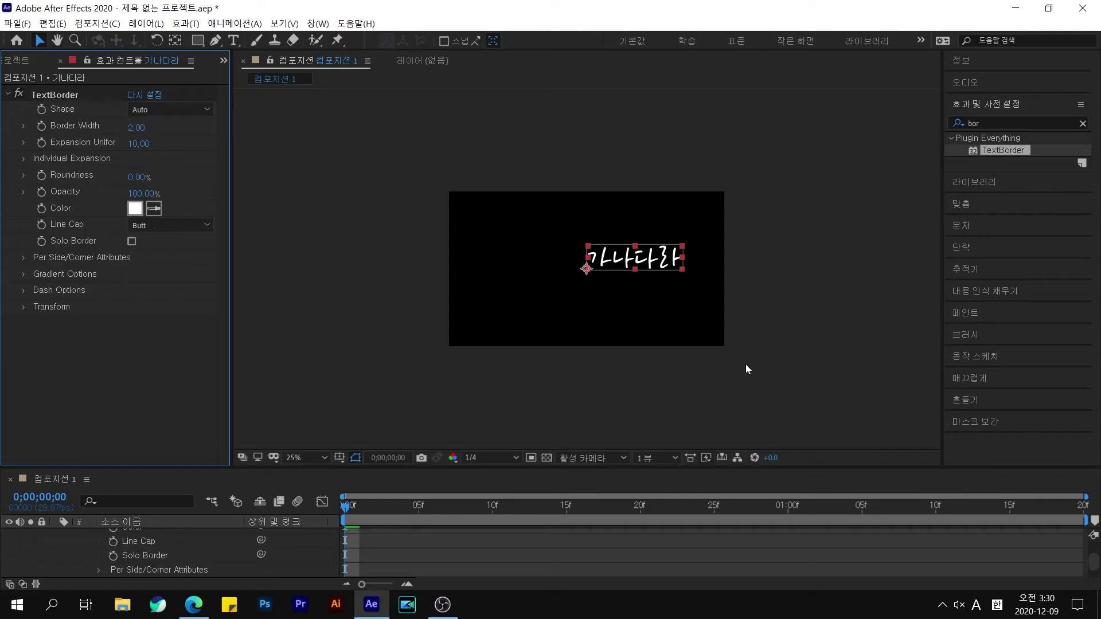
{"action": "left_click", "coordinate": [745, 363]}
Fit the composition to the viewer and select the 가나다라 layer.
{"action": "left_click", "coordinate": [312, 457]}
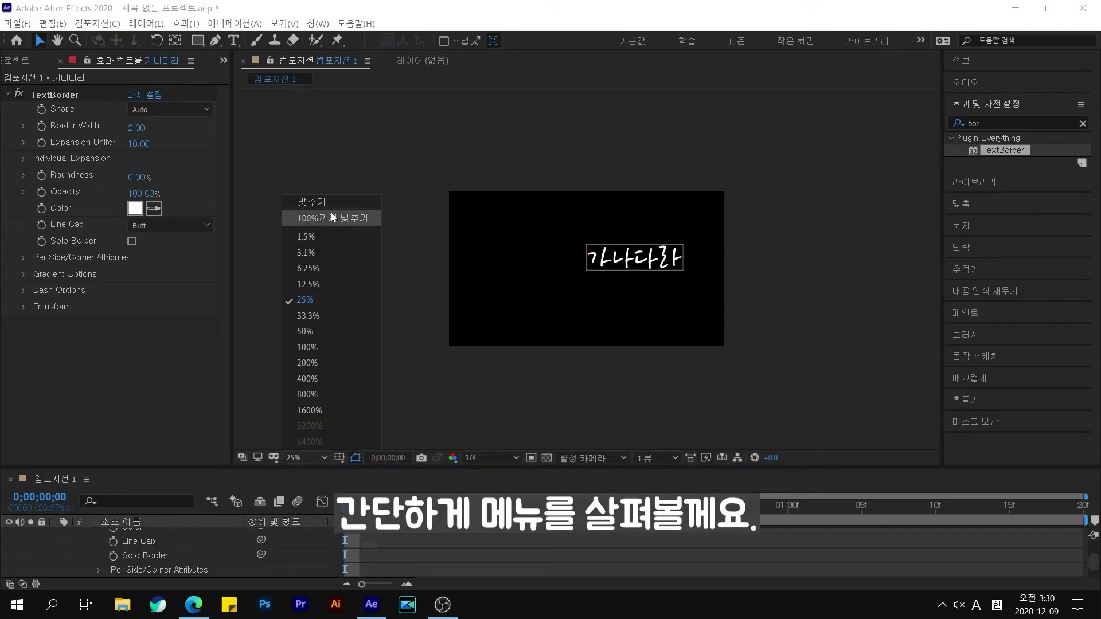
{"action": "left_click", "coordinate": [331, 218]}
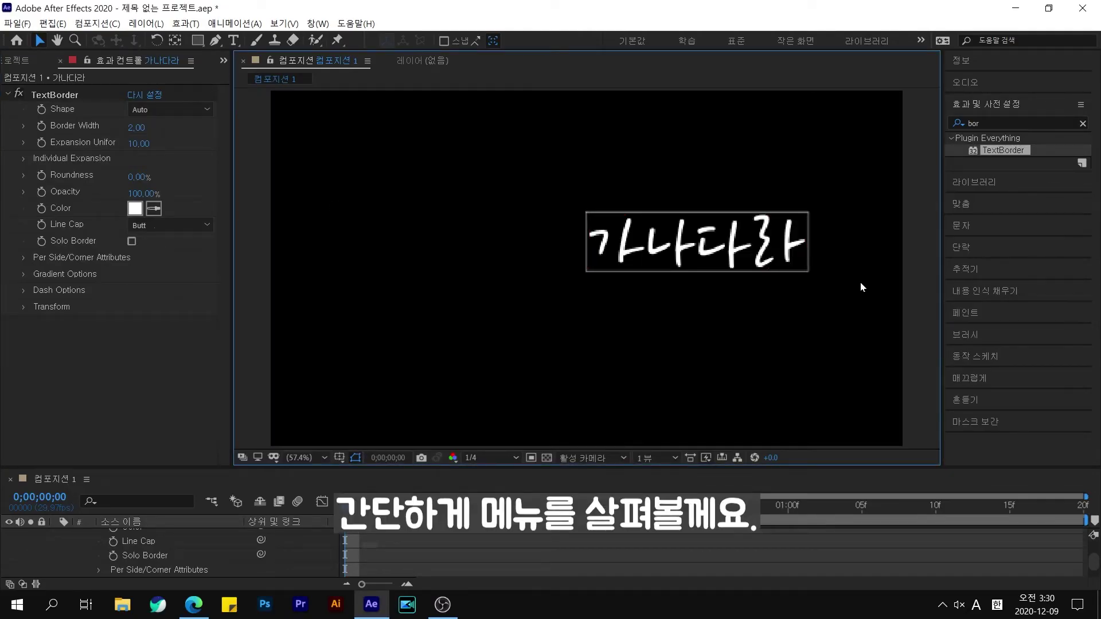
{"action": "scroll", "coordinate": [159, 576], "scroll_direction": "up", "scroll_amount": 3}
{"action": "left_click", "coordinate": [164, 564]}
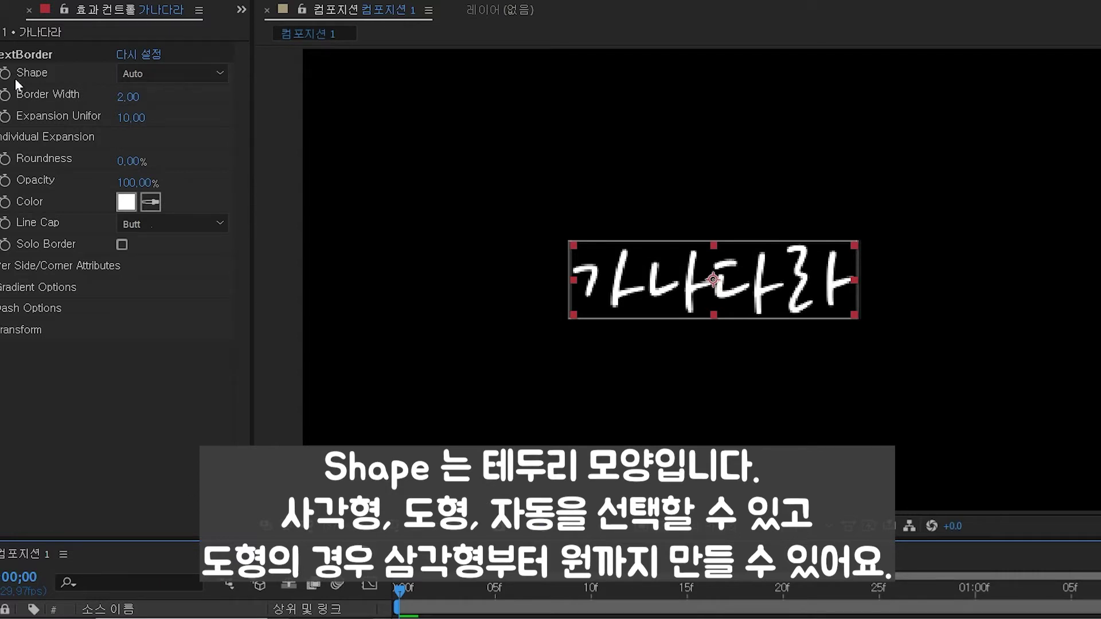
Change the TextBorder shape to a 7-sided Polygon with Border Width 16.
{"action": "left_click", "coordinate": [172, 74]}
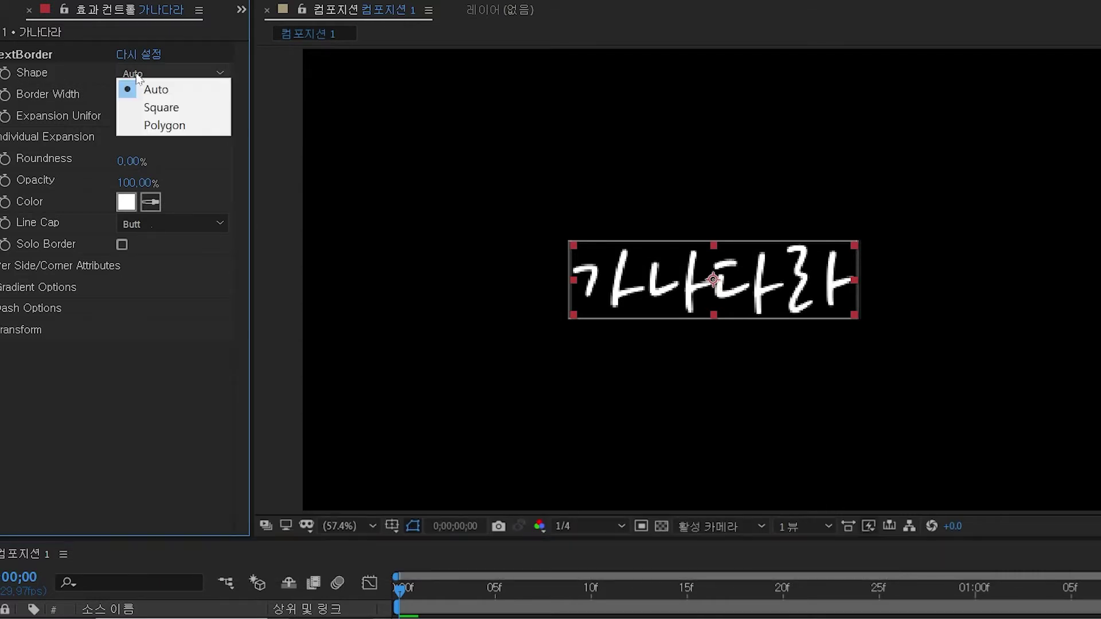
{"action": "left_click", "coordinate": [187, 105]}
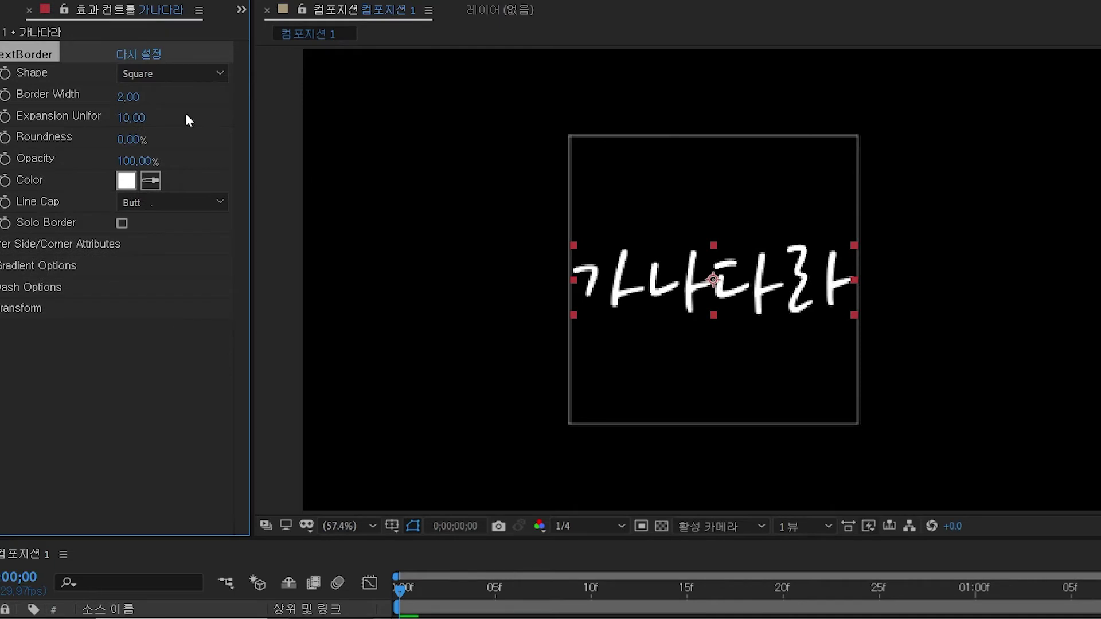
{"action": "left_click", "coordinate": [150, 75]}
{"action": "left_click", "coordinate": [183, 125]}
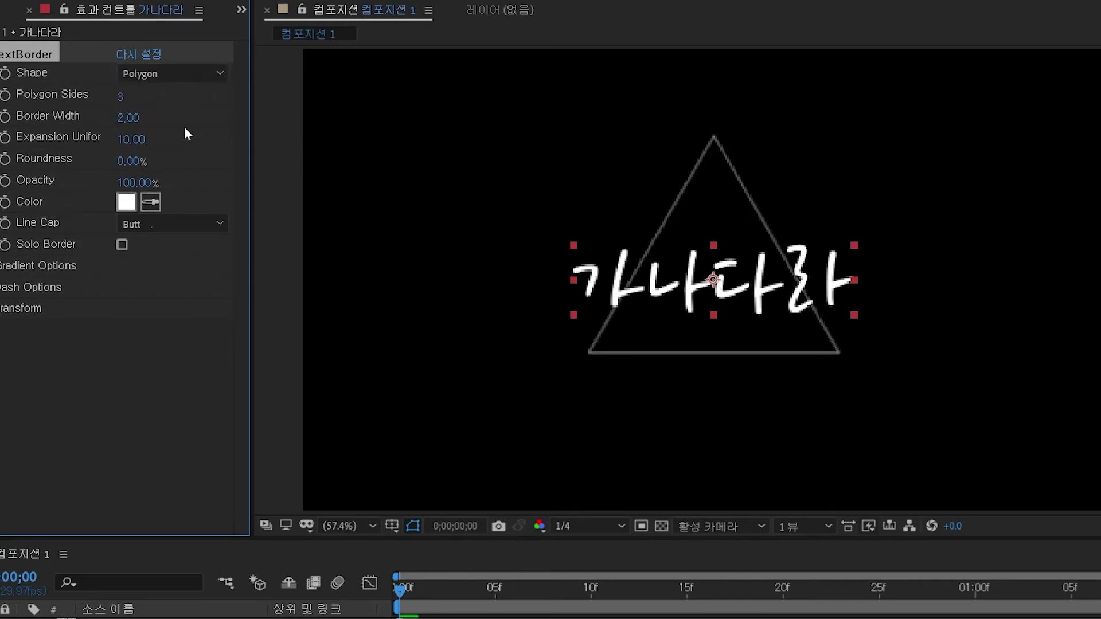
{"action": "mouse_move", "coordinate": [124, 97]}
{"action": "left_mouse_down"}
{"action": "mouse_move", "coordinate": [181, 99]}
{"action": "mouse_move", "coordinate": [138, 92]}
{"action": "mouse_move", "coordinate": [161, 94]}
{"action": "left_mouse_up"}
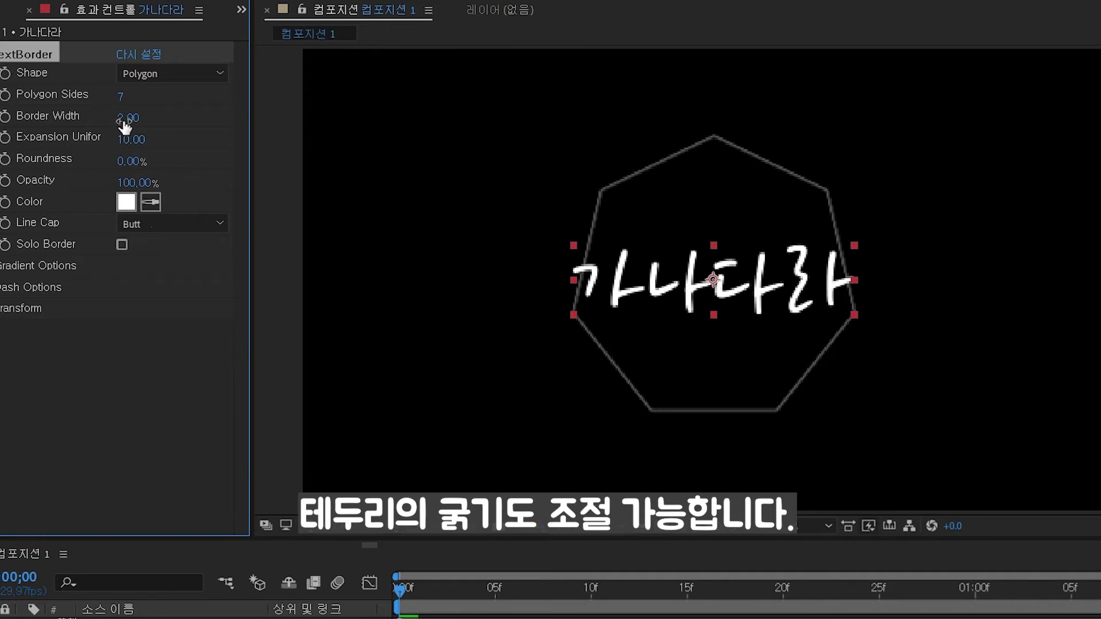
{"action": "mouse_move", "coordinate": [124, 121]}
{"action": "left_mouse_down"}
{"action": "mouse_move", "coordinate": [295, 106]}
{"action": "mouse_move", "coordinate": [113, 107]}
{"action": "mouse_move", "coordinate": [128, 109]}
{"action": "left_mouse_up"}
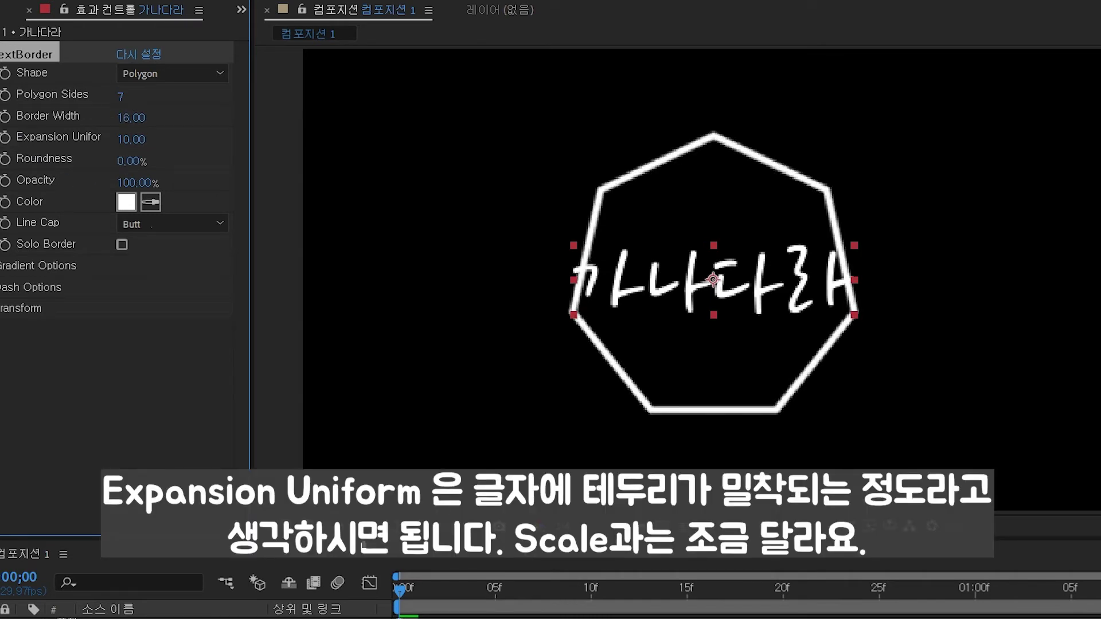
Set Expansion Uniform to 129.63, reduce the polygon to 5 sides, and round its corners.
{"action": "left_click", "coordinate": [2, 137]}
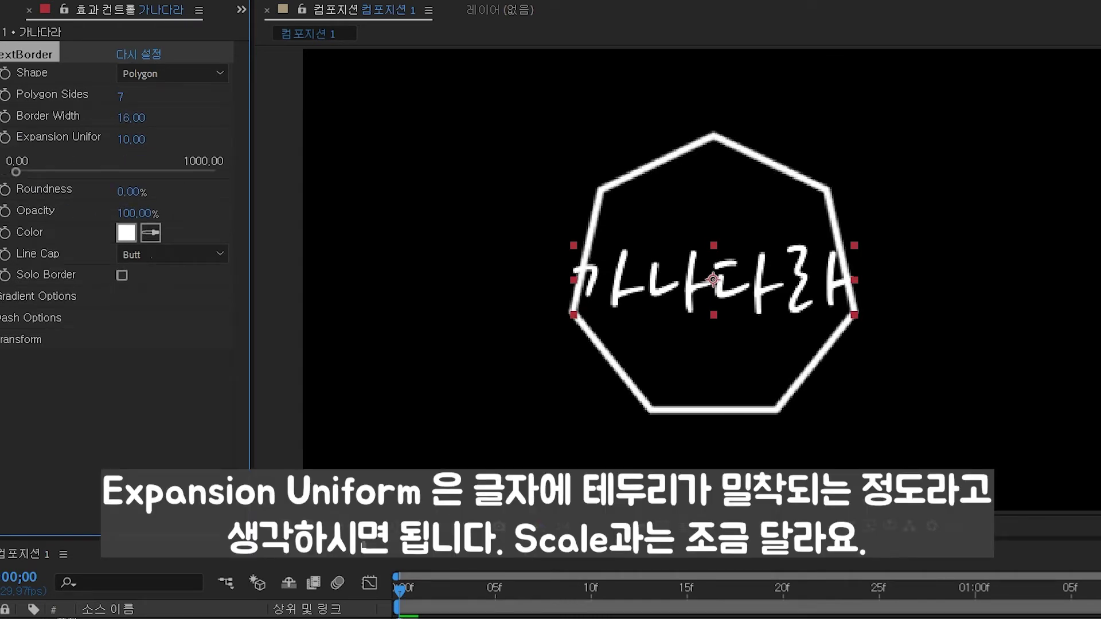
{"action": "mouse_move", "coordinate": [16, 170]}
{"action": "left_mouse_down"}
{"action": "mouse_move", "coordinate": [53, 172]}
{"action": "mouse_move", "coordinate": [37, 172]}
{"action": "left_mouse_up"}
{"action": "left_click_drag", "start_coordinate": [36, 169], "coordinate": [42, 171]}
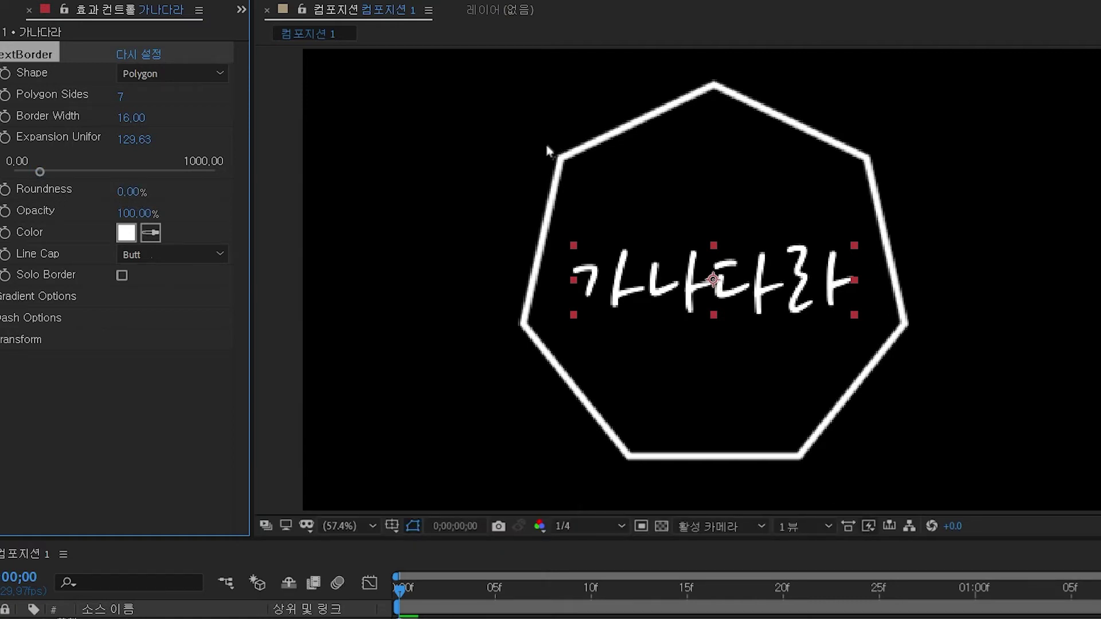
{"action": "left_click_drag", "start_coordinate": [132, 192], "coordinate": [150, 192]}
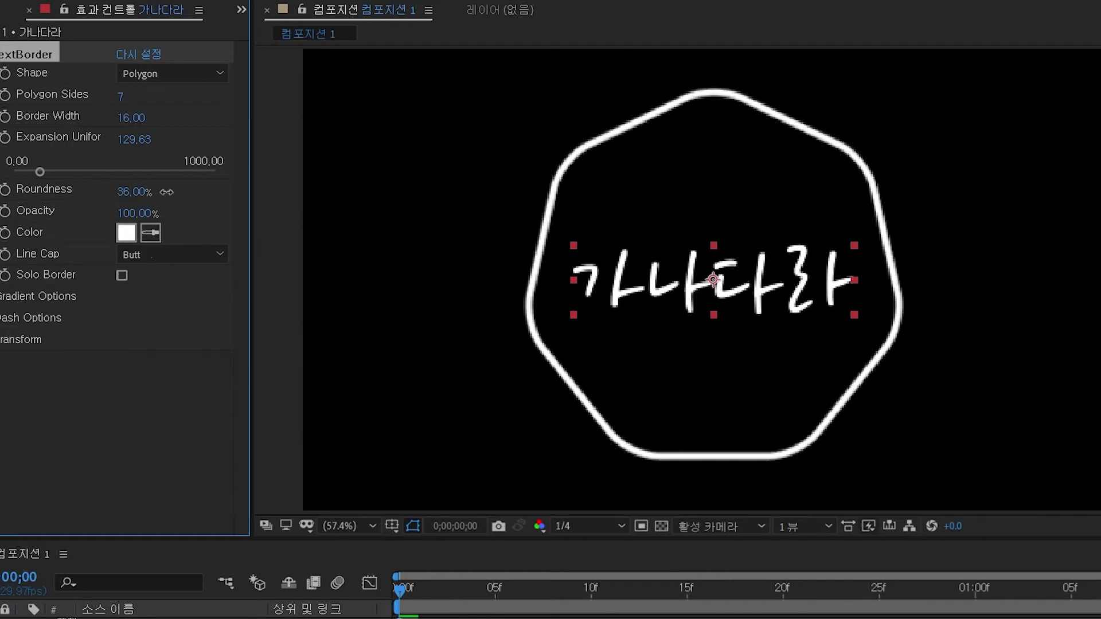
{"action": "left_click_drag", "start_coordinate": [118, 94], "coordinate": [100, 92]}
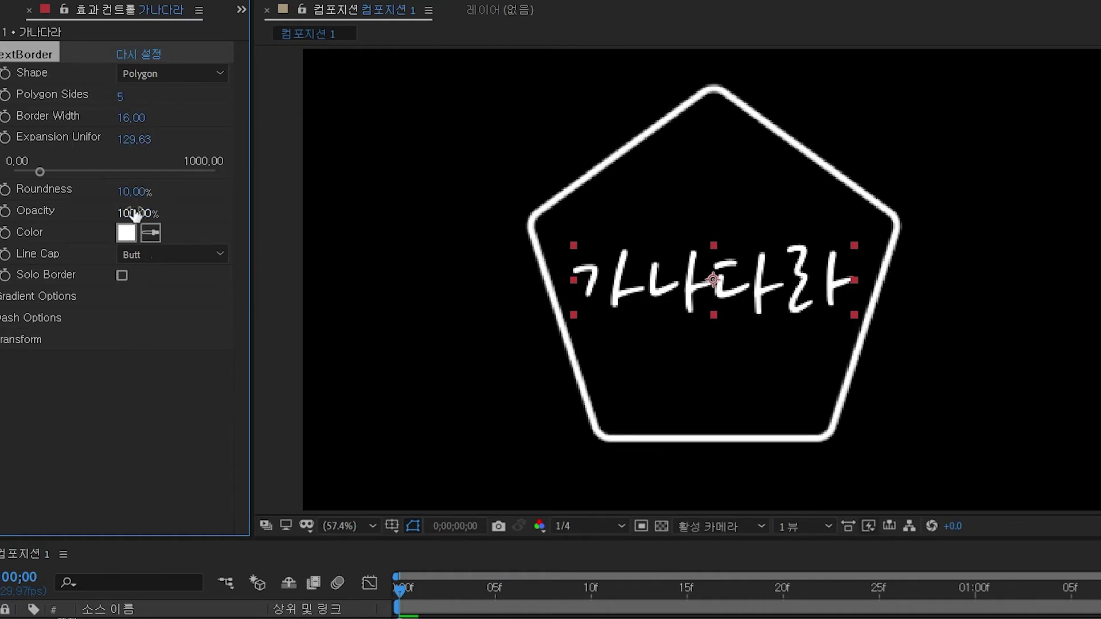
{"action": "mouse_move", "coordinate": [135, 191]}
{"action": "left_mouse_down"}
{"action": "mouse_move", "coordinate": [158, 192]}
{"action": "mouse_move", "coordinate": [138, 192]}
{"action": "left_mouse_up"}
{"action": "left_click", "coordinate": [126, 233]}
Color the border red D22A2A, try Round then Butt line caps, and set Shape to Square.
{"action": "left_click", "coordinate": [816, 382]}
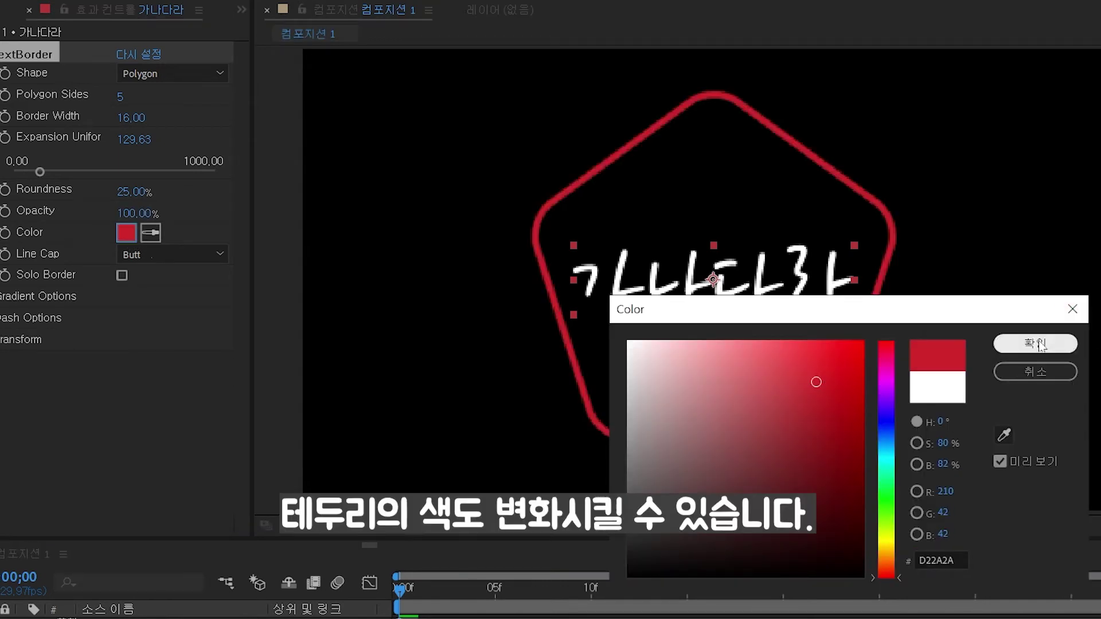
{"action": "left_click", "coordinate": [1035, 343]}
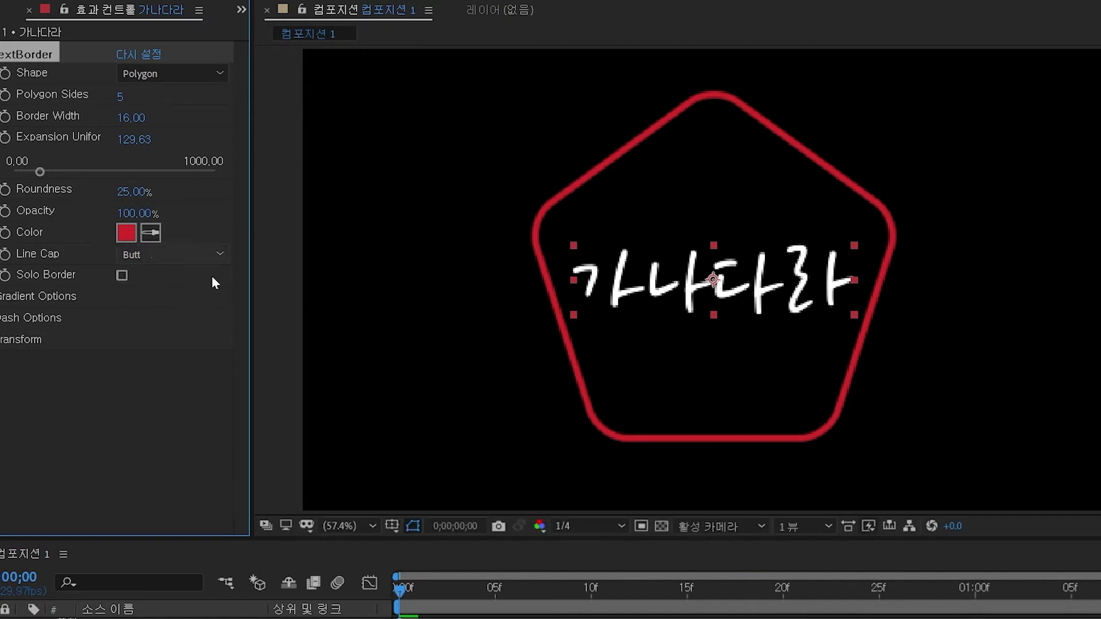
{"action": "left_click", "coordinate": [136, 255]}
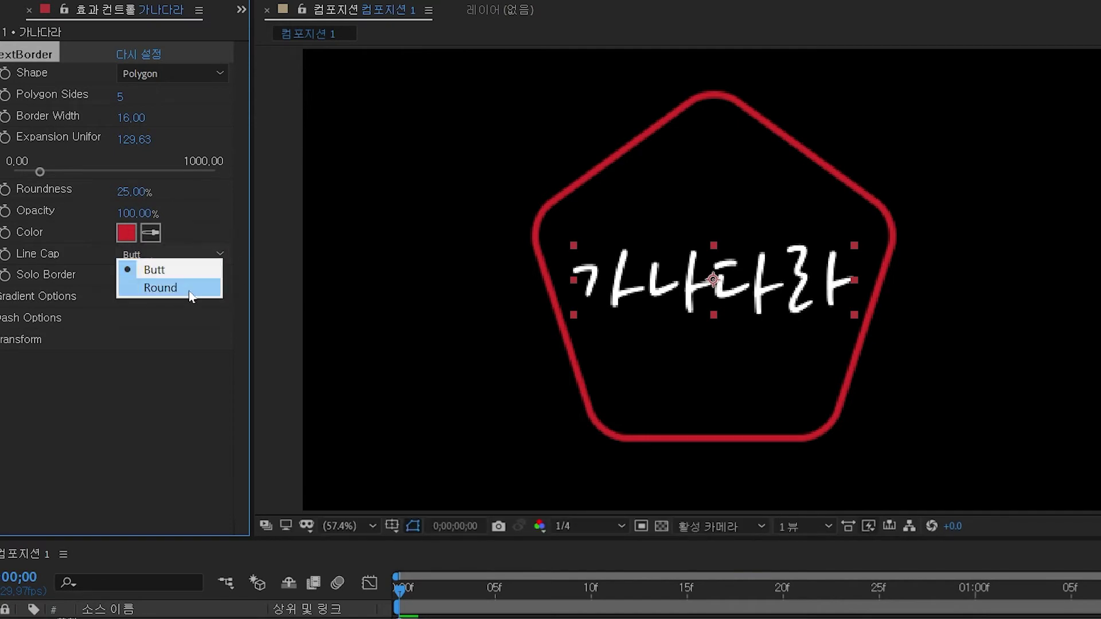
{"action": "left_click", "coordinate": [188, 289]}
{"action": "left_click", "coordinate": [189, 254]}
{"action": "left_click", "coordinate": [189, 271]}
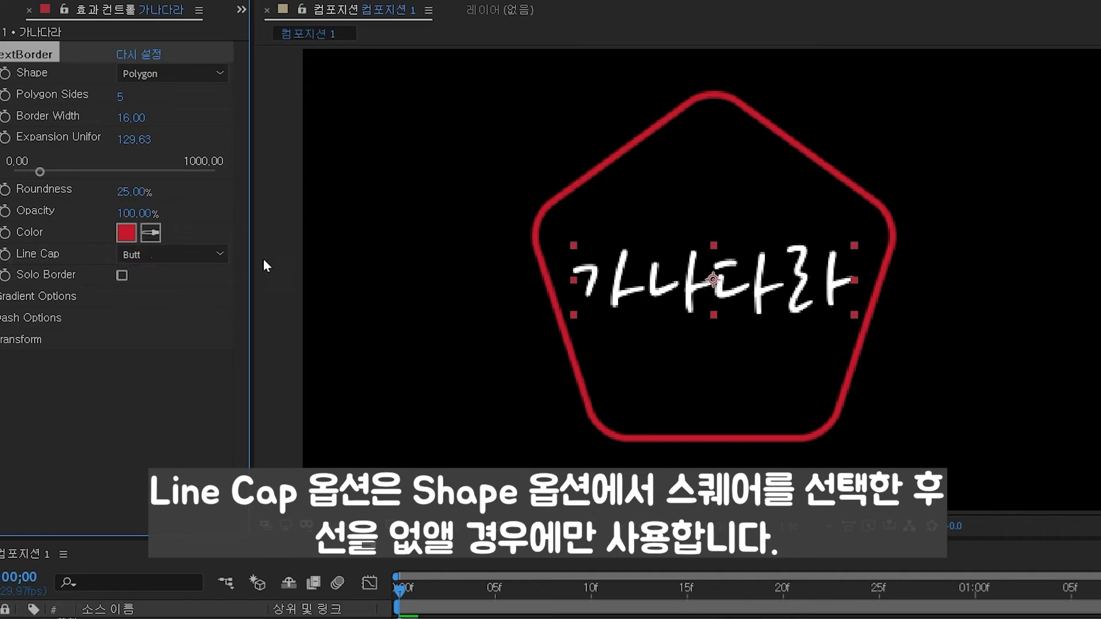
{"action": "left_click", "coordinate": [176, 79]}
{"action": "left_click", "coordinate": [177, 108]}
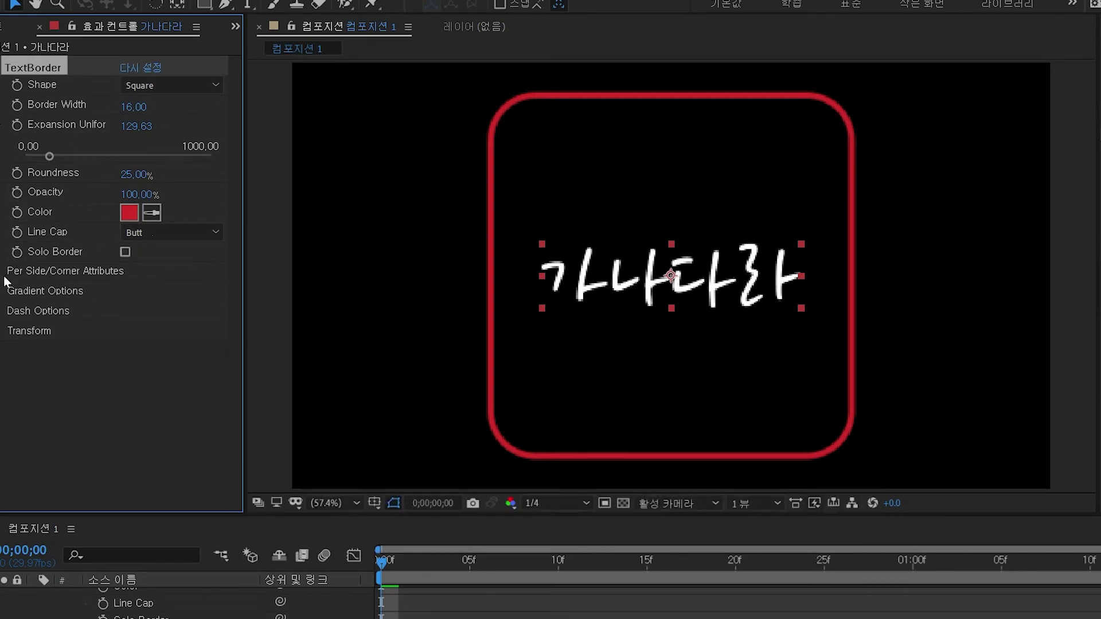
Try the polygon border shape, then switch the border back to square.
{"action": "left_click", "coordinate": [172, 85]}
{"action": "left_click", "coordinate": [165, 132]}
{"action": "left_click", "coordinate": [181, 87]}
{"action": "left_click", "coordinate": [172, 113]}
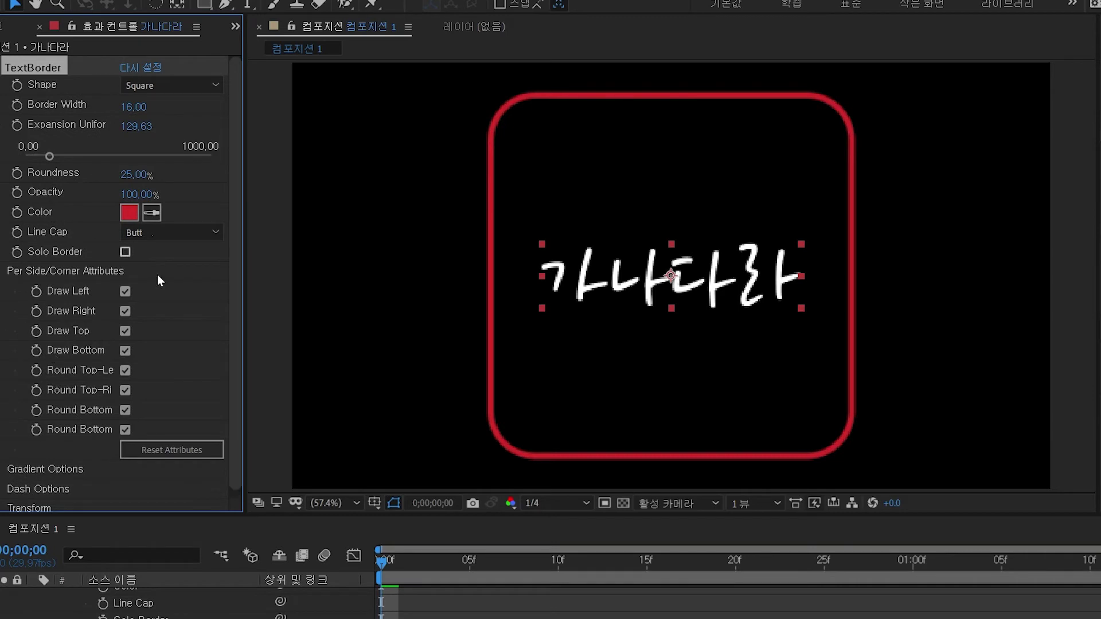
Test the left and right side toggles, leaving the red square's left side off.
{"action": "left_click", "coordinate": [125, 291]}
{"action": "left_click", "coordinate": [124, 290]}
{"action": "left_click", "coordinate": [124, 311]}
{"action": "left_click", "coordinate": [124, 310]}
{"action": "left_click", "coordinate": [126, 291]}
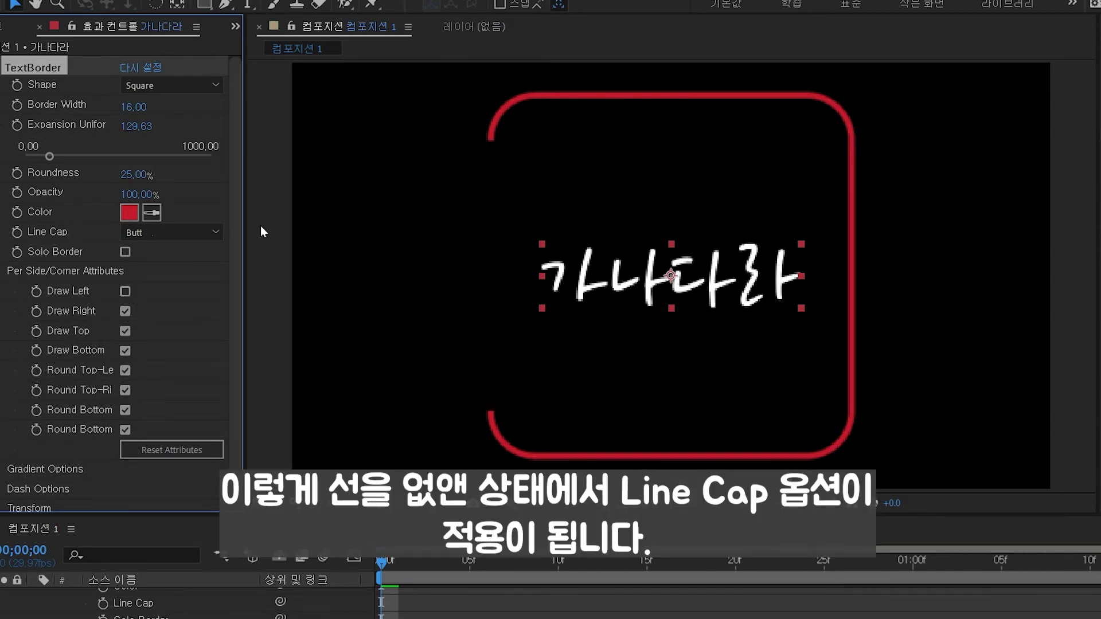
Set Line Cap to Round and zoom in on the border's open ends.
{"action": "left_click", "coordinate": [201, 232]}
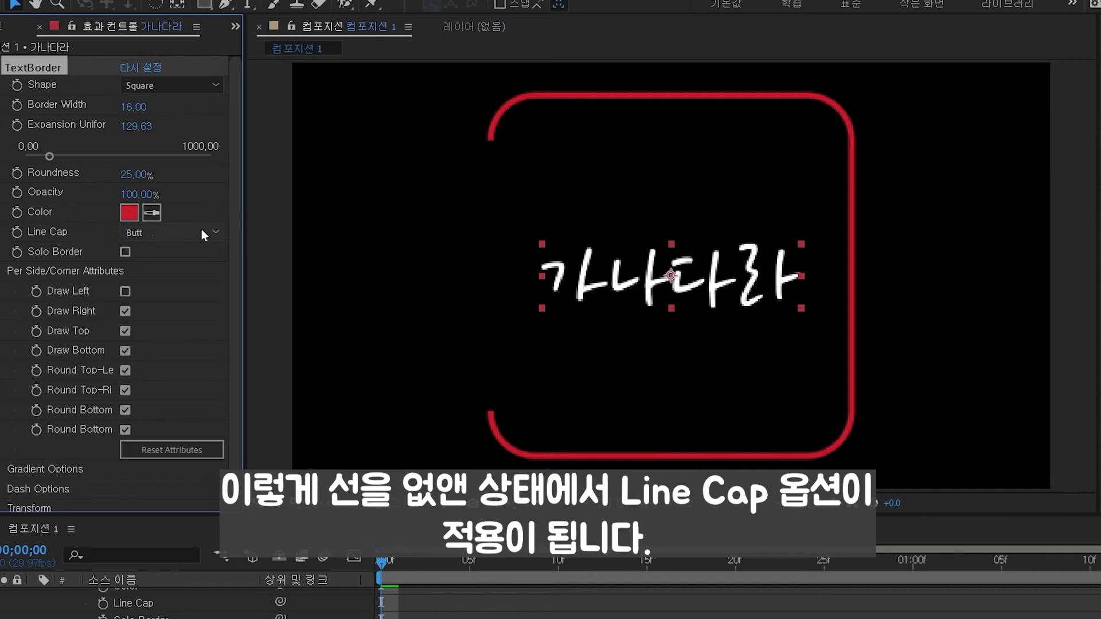
{"action": "left_click", "coordinate": [160, 262]}
{"action": "key", "text": "period"}
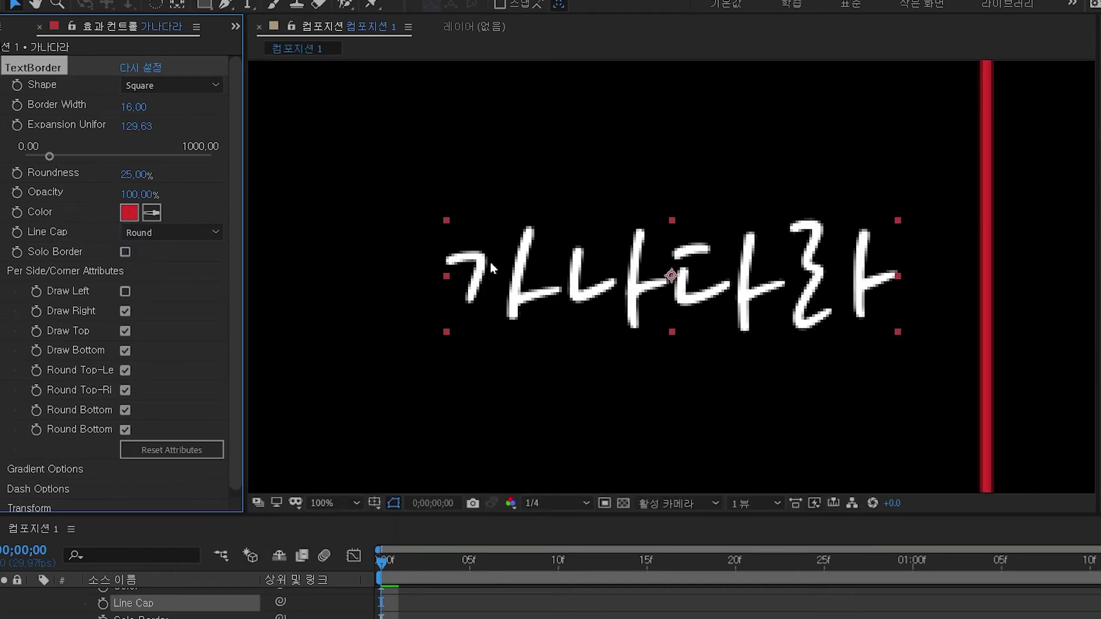
{"action": "scroll", "coordinate": [501, 279], "scroll_direction": "up", "scroll_amount": 2}
{"action": "scroll", "coordinate": [653, 383], "scroll_direction": "up", "scroll_amount": 1}
{"action": "left_click", "coordinate": [201, 232]}
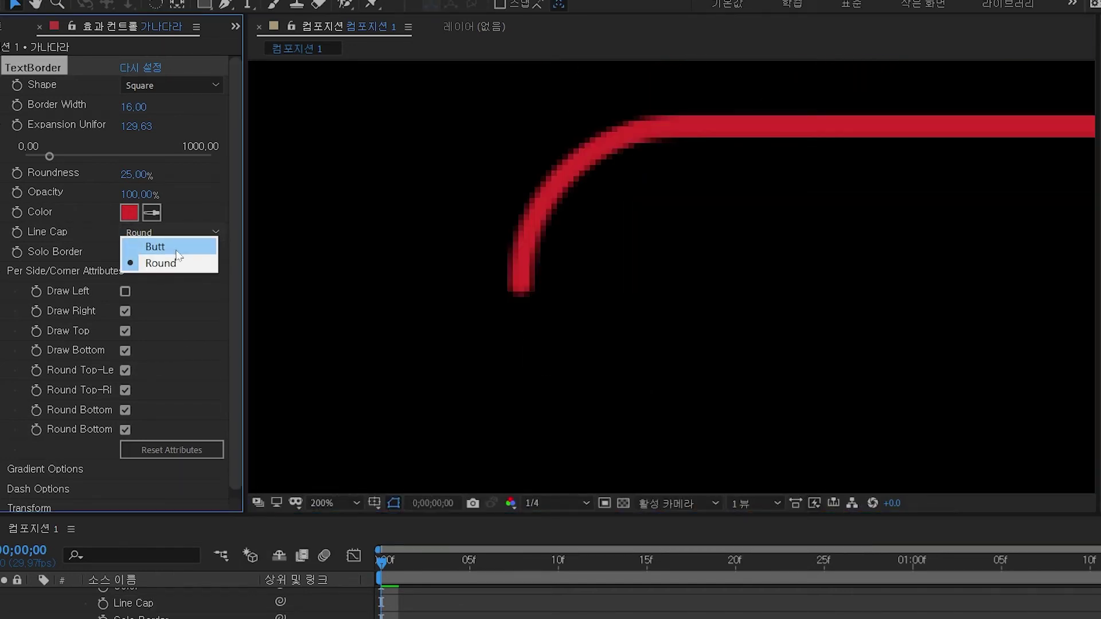
Compare Butt and Round line caps at Full preview resolution, keeping Round.
{"action": "left_click", "coordinate": [147, 247]}
{"action": "left_click", "coordinate": [559, 503]}
{"action": "left_click", "coordinate": [569, 520]}
{"action": "left_click", "coordinate": [201, 232]}
{"action": "left_click", "coordinate": [163, 262]}
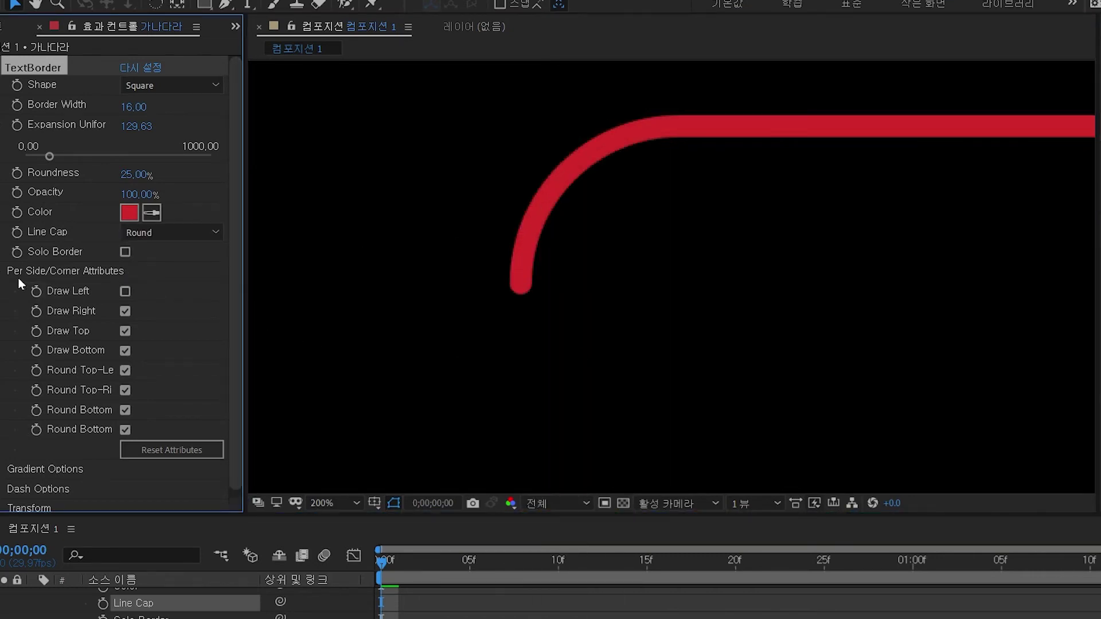
Move the 가나다라 text and border to the centre of the composition.
{"action": "left_click", "coordinate": [19, 276]}
{"action": "scroll", "coordinate": [680, 273], "scroll_direction": "down", "scroll_amount": 3}
{"action": "left_click_drag", "start_coordinate": [760, 376], "coordinate": [655, 255]}
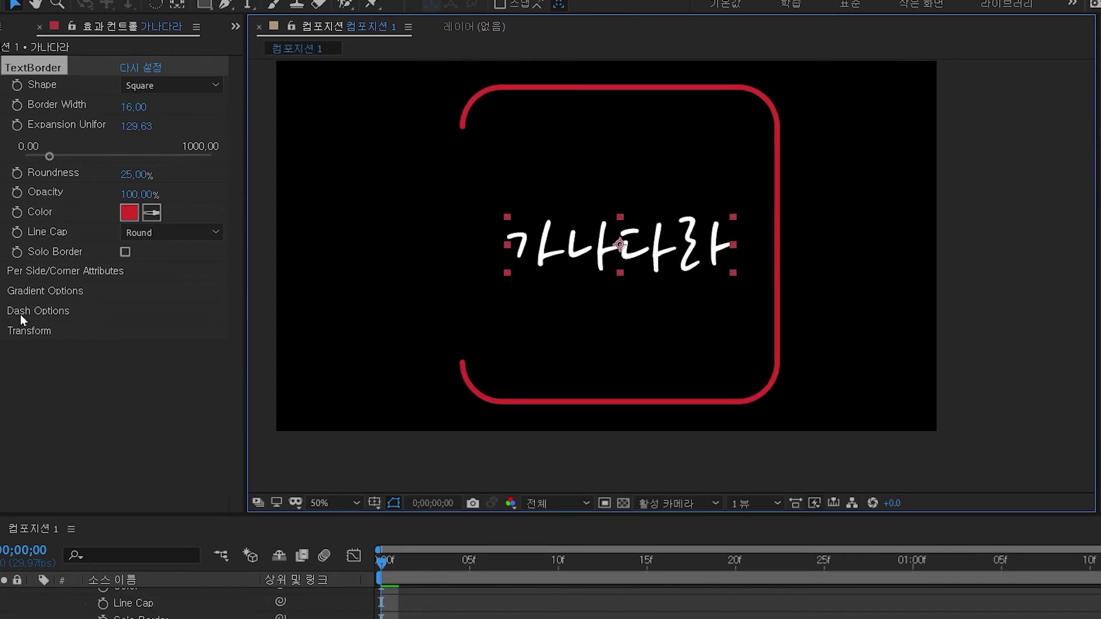
{"action": "left_click", "coordinate": [135, 425]}
Restore the border's left side and toggle Solo Border, ending with the text visible.
{"action": "left_click", "coordinate": [1, 273]}
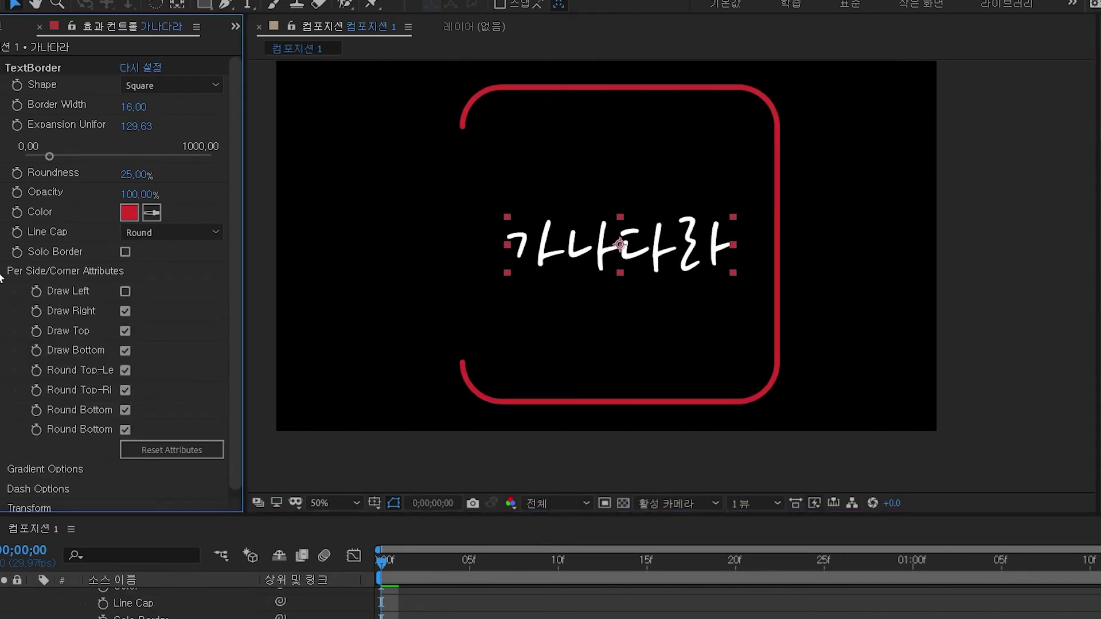
{"action": "left_click", "coordinate": [125, 291]}
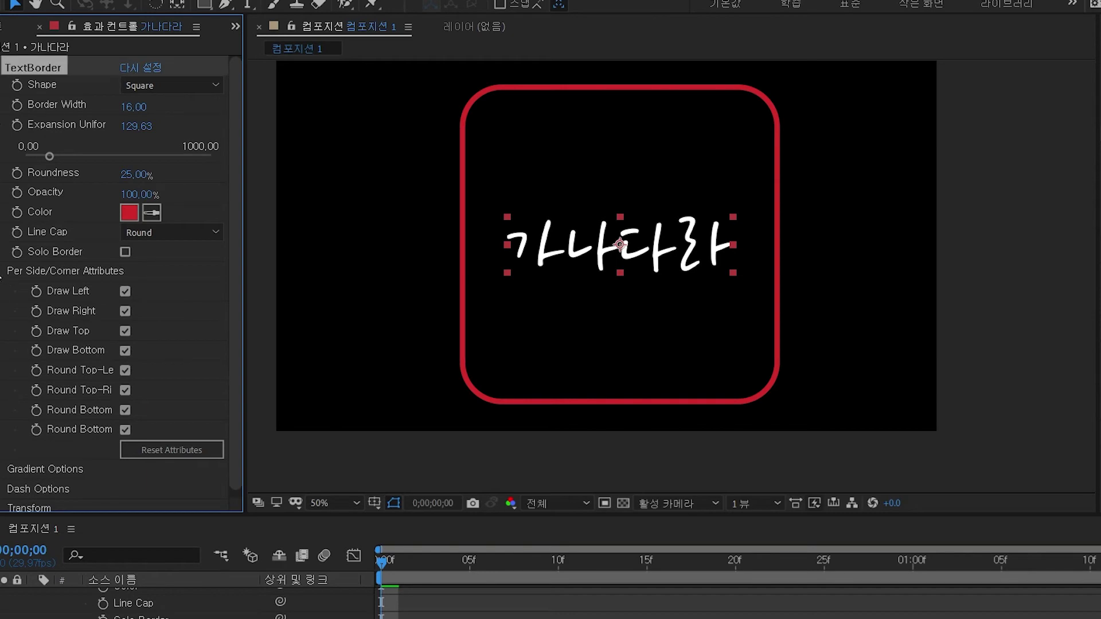
{"action": "left_click", "coordinate": [2, 273]}
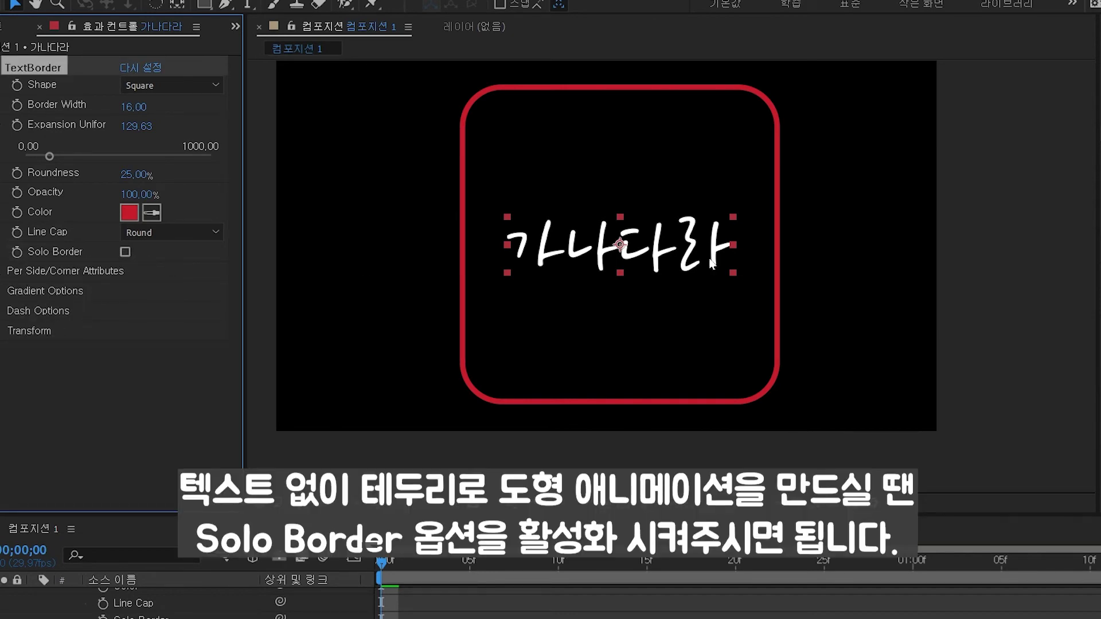
{"action": "left_click", "coordinate": [126, 253]}
{"action": "left_click", "coordinate": [126, 253]}
{"action": "left_click", "coordinate": [125, 253]}
{"action": "left_click", "coordinate": [126, 253]}
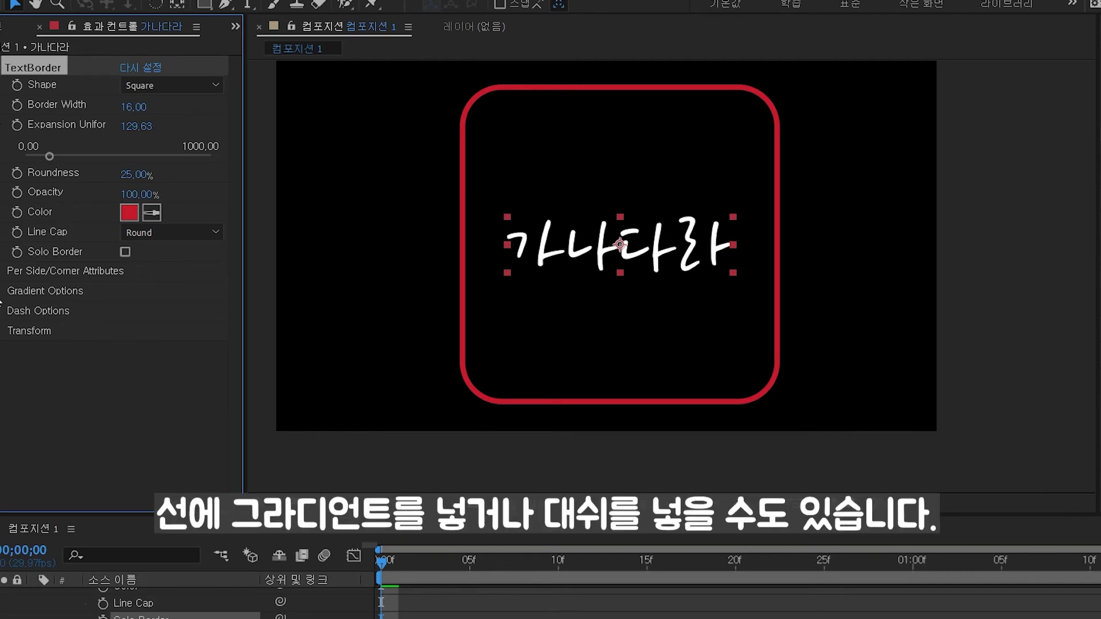
Enable the border gradient with a light grey start colour.
{"action": "left_click", "coordinate": [1, 293]}
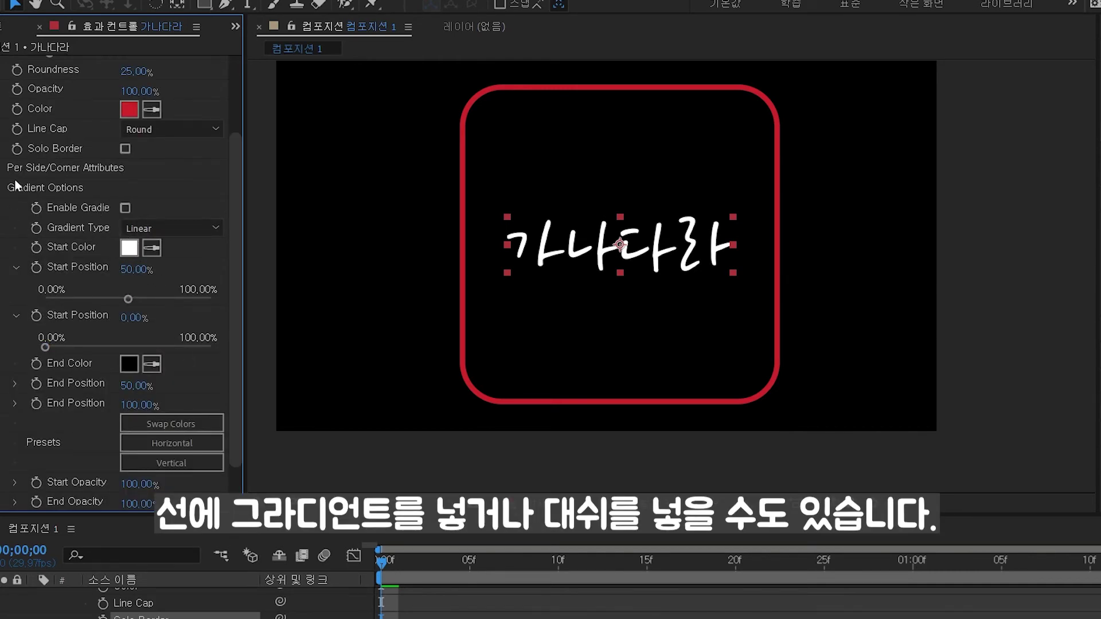
{"action": "left_click", "coordinate": [125, 208]}
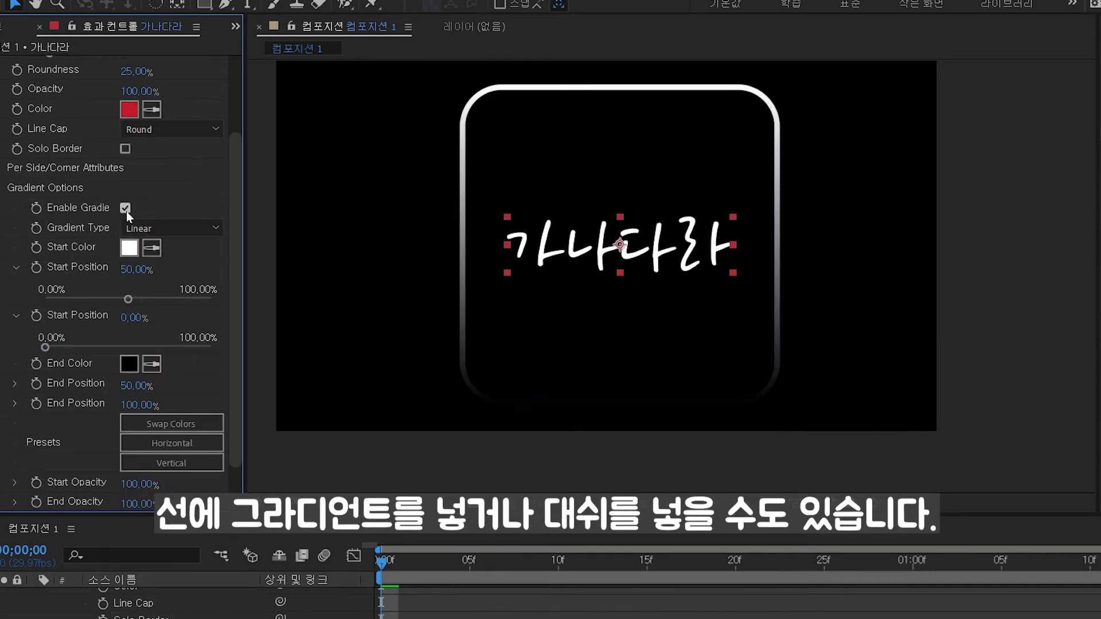
{"action": "left_click", "coordinate": [180, 231]}
{"action": "left_click", "coordinate": [184, 245]}
{"action": "left_click", "coordinate": [190, 228]}
{"action": "left_click", "coordinate": [189, 243]}
{"action": "left_click", "coordinate": [129, 247]}
{"action": "left_click", "coordinate": [609, 370]}
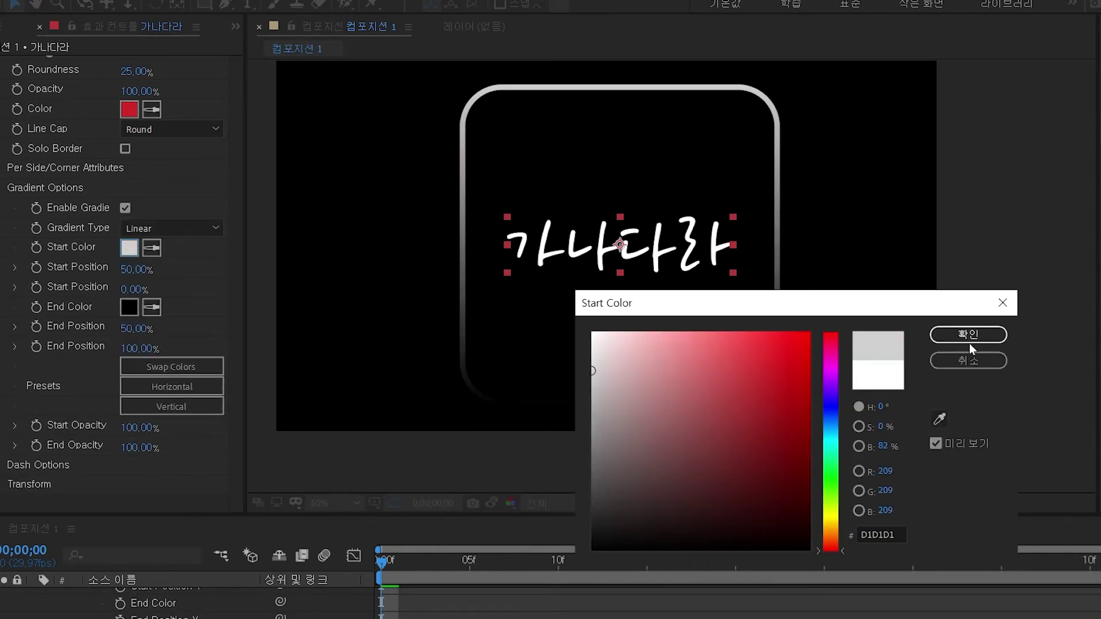
{"action": "left_click", "coordinate": [967, 334]}
Set the gradient's end colour to red and make it radial.
{"action": "left_click", "coordinate": [129, 306]}
{"action": "left_click", "coordinate": [803, 356]}
{"action": "left_click", "coordinate": [967, 335]}
{"action": "left_click", "coordinate": [207, 232]}
{"action": "left_click", "coordinate": [195, 249]}
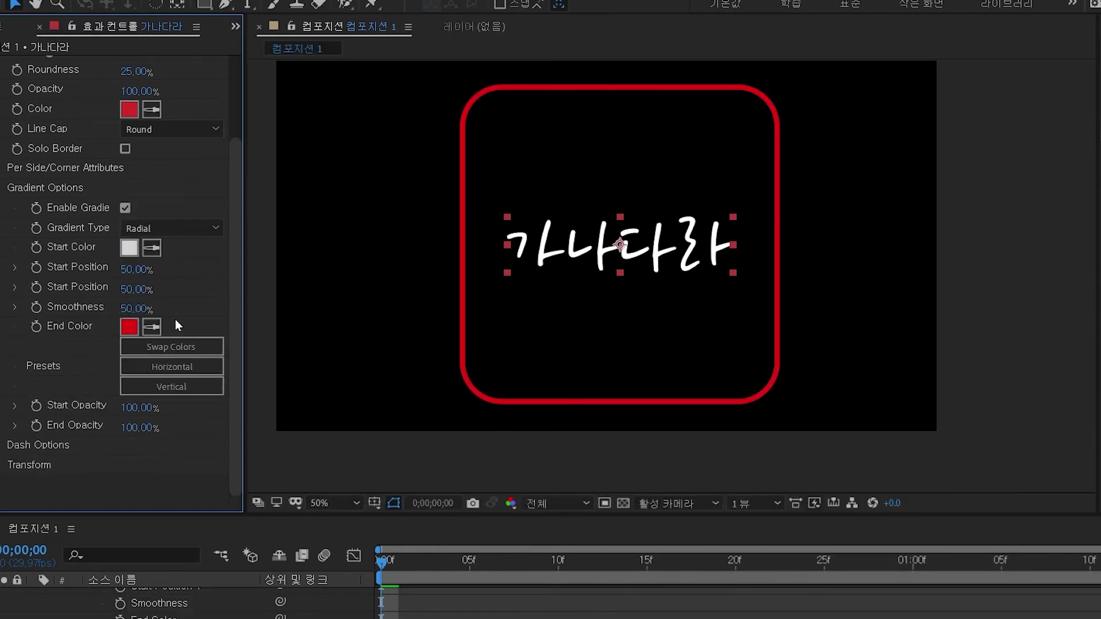
Push the start position below zero, fade End Opacity to 35%, then disable the gradient.
{"action": "mouse_move", "coordinate": [133, 288]}
{"action": "left_mouse_down"}
{"action": "mouse_move", "coordinate": [53, 290]}
{"action": "mouse_move", "coordinate": [304, 300]}
{"action": "left_mouse_up"}
{"action": "scroll", "coordinate": [216, 317], "scroll_direction": "up", "scroll_amount": 1}
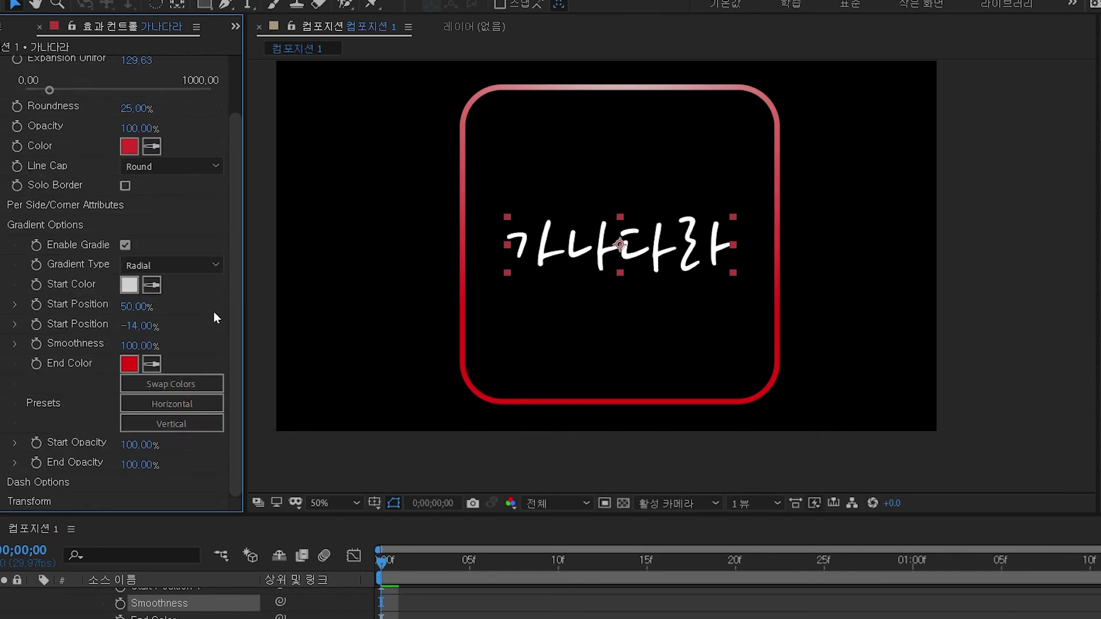
{"action": "left_click_drag", "start_coordinate": [139, 464], "coordinate": [76, 463]}
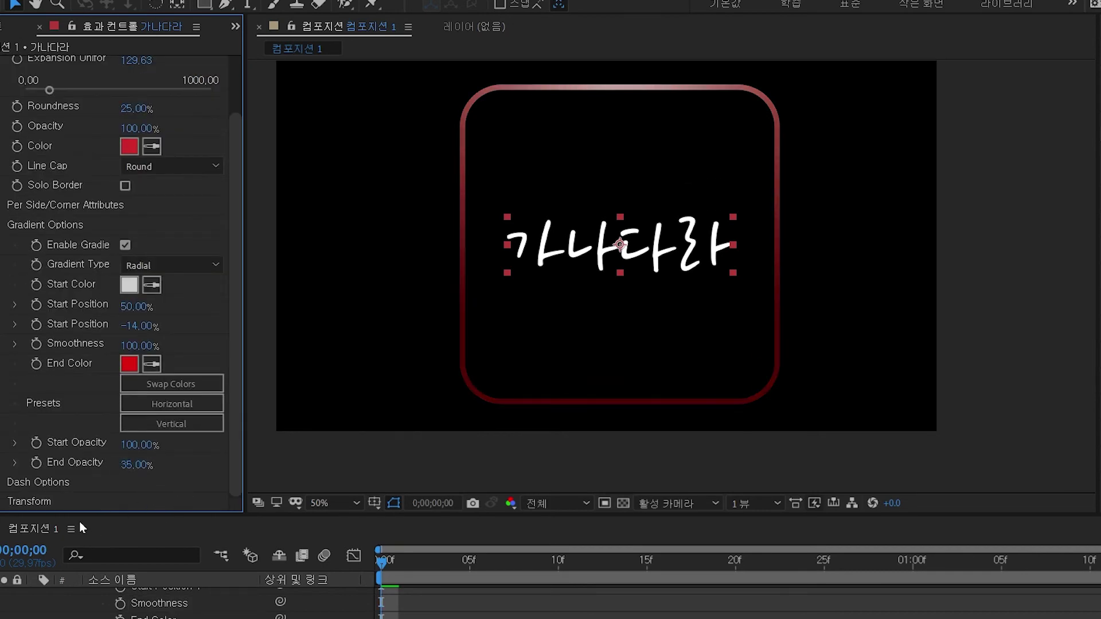
{"action": "left_click", "coordinate": [125, 245]}
Try a dashed border with adjusted dash length, gap and offset, then return to solid.
{"action": "left_click", "coordinate": [34, 224]}
{"action": "left_click", "coordinate": [34, 310]}
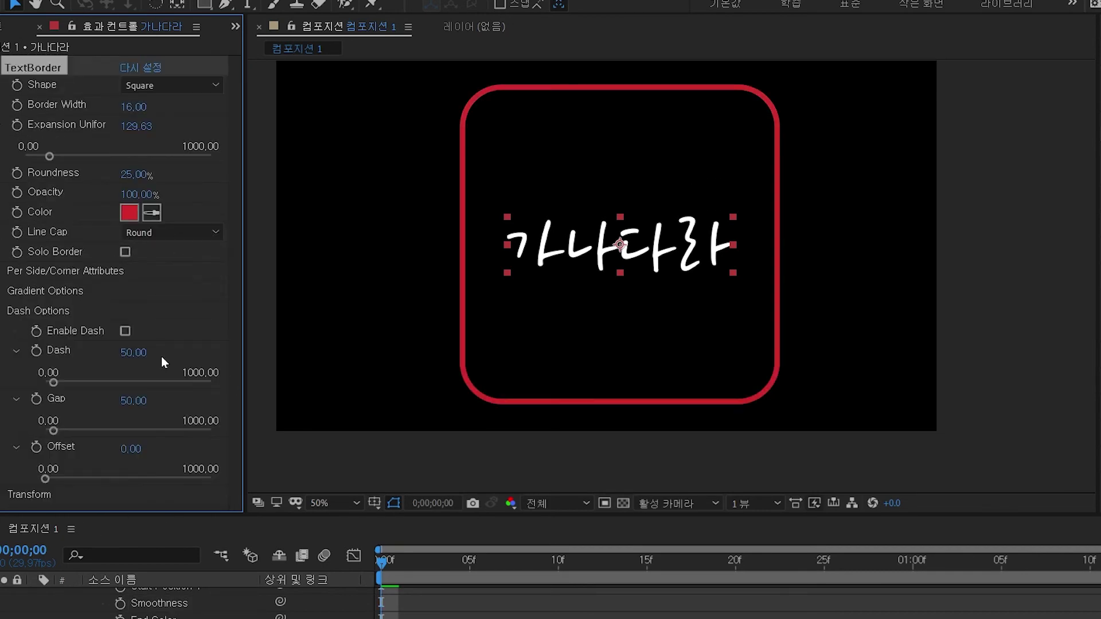
{"action": "left_click", "coordinate": [125, 331]}
{"action": "left_click_drag", "start_coordinate": [132, 352], "coordinate": [141, 353]}
{"action": "mouse_move", "coordinate": [133, 400]}
{"action": "left_mouse_down"}
{"action": "mouse_move", "coordinate": [185, 415]}
{"action": "mouse_move", "coordinate": [133, 400]}
{"action": "left_mouse_up"}
{"action": "left_click_drag", "start_coordinate": [131, 448], "coordinate": [169, 441]}
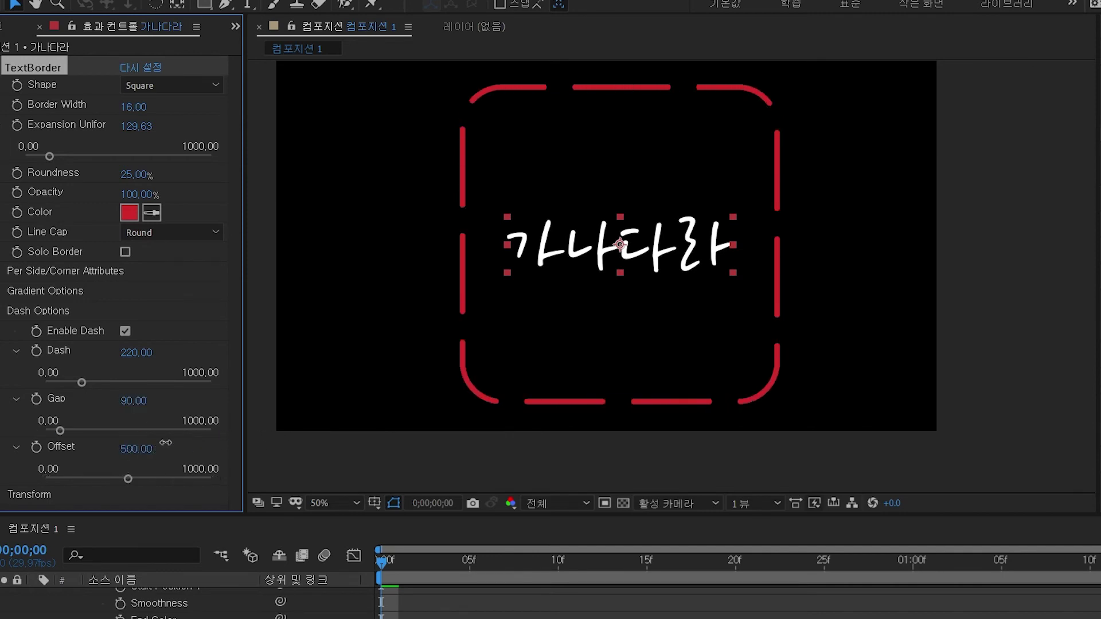
{"action": "left_click", "coordinate": [125, 331]}
{"action": "left_click", "coordinate": [38, 310]}
Offset the border by -10 X and -50 Y and rotate it 113°.
{"action": "left_click", "coordinate": [29, 330]}
{"action": "scroll", "coordinate": [166, 368], "scroll_direction": "down", "scroll_amount": 3}
{"action": "scroll", "coordinate": [167, 368], "scroll_direction": "up", "scroll_amount": 1}
{"action": "mouse_move", "coordinate": [132, 282]}
{"action": "left_mouse_down"}
{"action": "mouse_move", "coordinate": [92, 254]}
{"action": "mouse_move", "coordinate": [113, 261]}
{"action": "left_mouse_up"}
{"action": "mouse_move", "coordinate": [132, 303]}
{"action": "left_mouse_down"}
{"action": "mouse_move", "coordinate": [191, 331]}
{"action": "mouse_move", "coordinate": [252, 389]}
{"action": "left_mouse_up"}
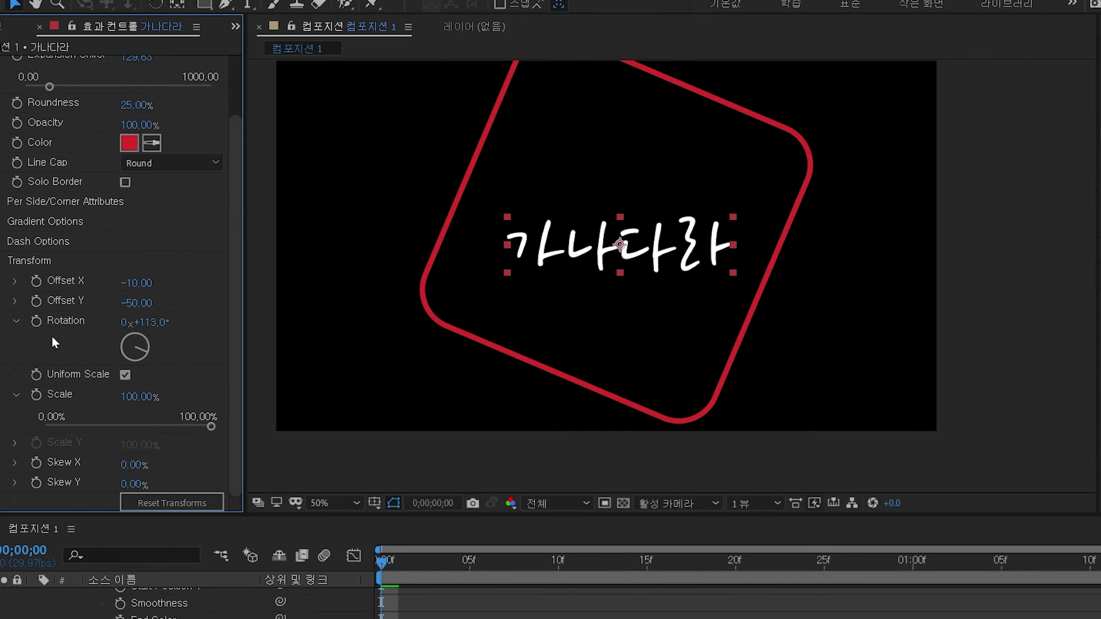
Undo the 113° rotation and turn off Uniform Scale.
{"action": "key", "text": "ctrl+z"}
{"action": "left_click", "coordinate": [125, 375]}
{"action": "scroll", "coordinate": [158, 431], "scroll_direction": "up", "scroll_amount": 3}
{"action": "mouse_move", "coordinate": [136, 125]}
{"action": "left_mouse_down"}
{"action": "mouse_move", "coordinate": [147, 126]}
{"action": "mouse_move", "coordinate": [123, 126]}
{"action": "left_mouse_up"}
{"action": "scroll", "coordinate": [155, 379], "scroll_direction": "down", "scroll_amount": 2}
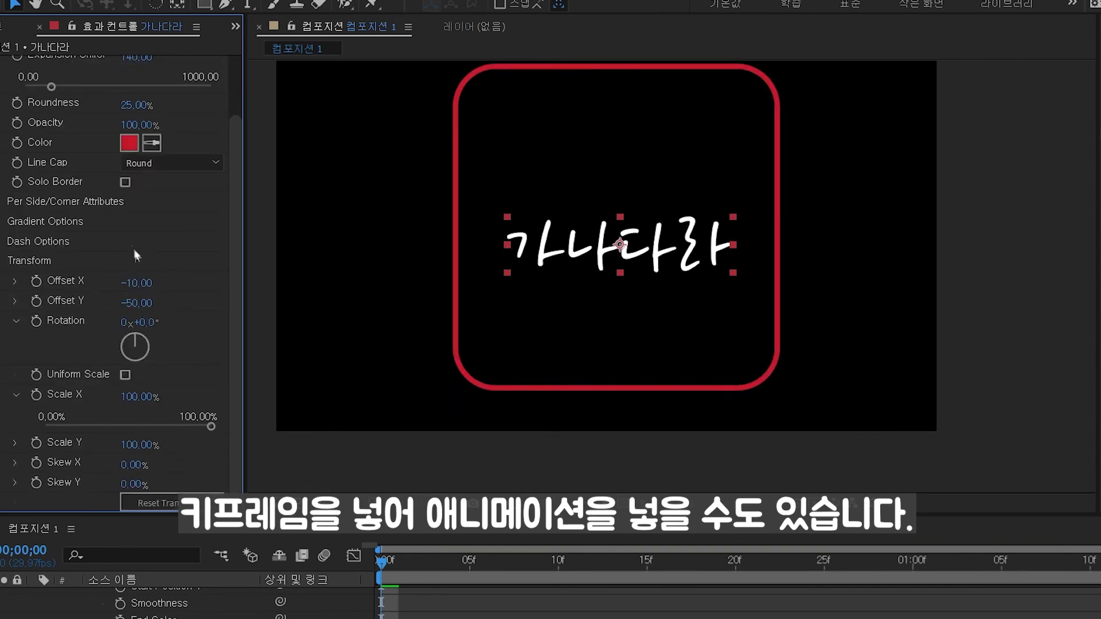
With Uniform Scale on, scale the border to 120%, then about 60%.
{"action": "left_click", "coordinate": [125, 376]}
{"action": "left_click_drag", "start_coordinate": [140, 396], "coordinate": [310, 388]}
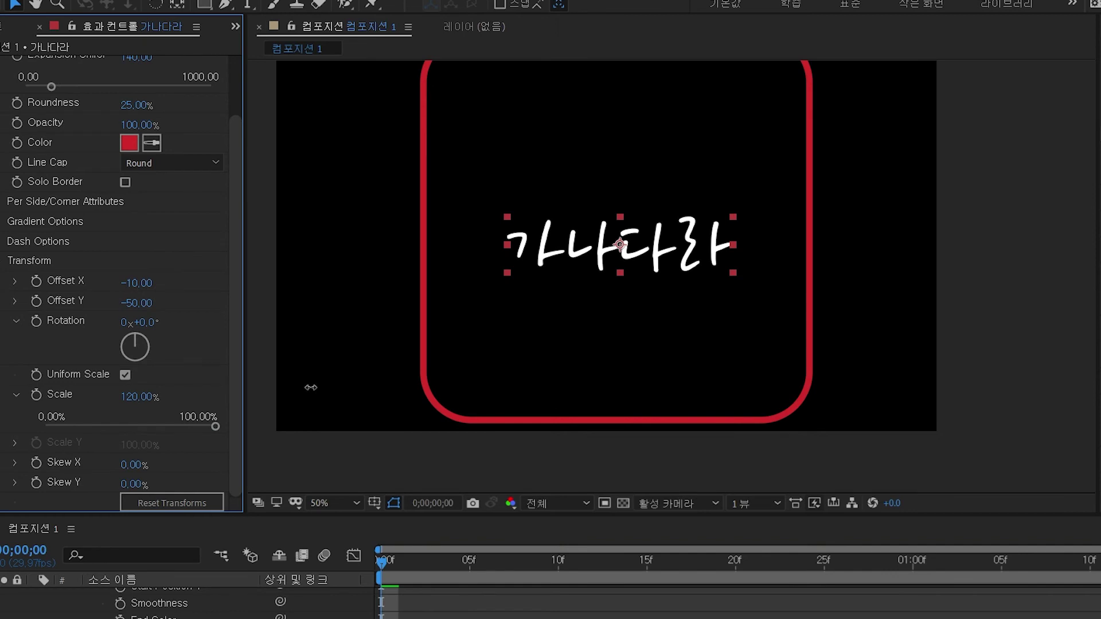
{"action": "left_click_drag", "start_coordinate": [476, 376], "coordinate": [162, 441]}
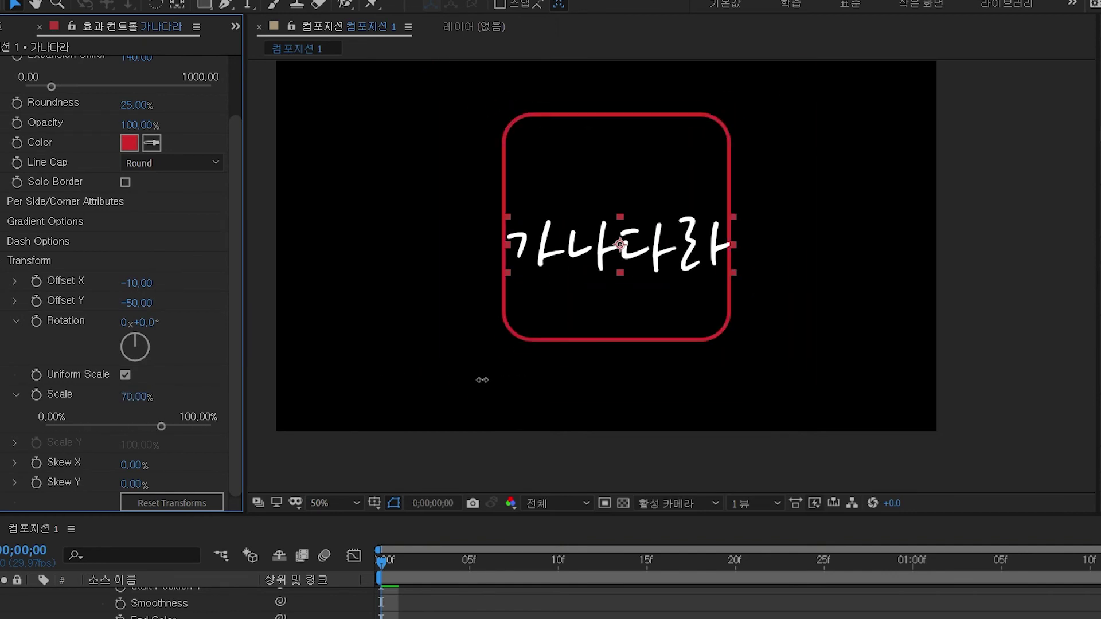
Scale the border to 83% width and 52% height, then reset all transforms.
{"action": "left_click", "coordinate": [125, 374]}
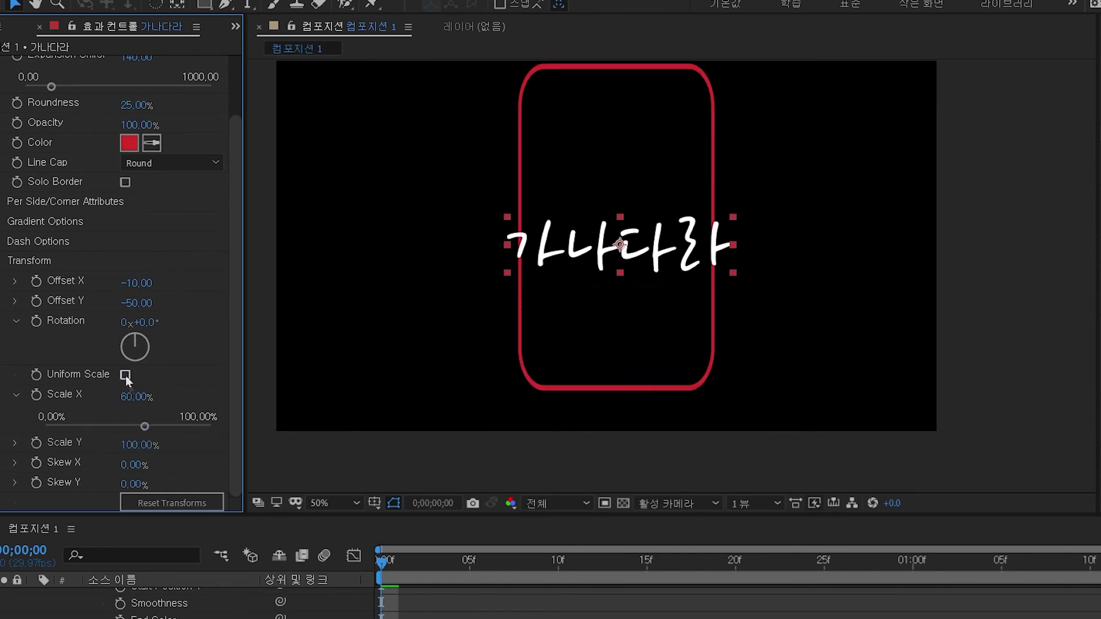
{"action": "left_click_drag", "start_coordinate": [138, 445], "coordinate": [96, 439]}
{"action": "mouse_move", "coordinate": [126, 396]}
{"action": "left_mouse_down"}
{"action": "mouse_move", "coordinate": [140, 491]}
{"action": "mouse_move", "coordinate": [92, 463]}
{"action": "mouse_move", "coordinate": [170, 479]}
{"action": "mouse_move", "coordinate": [332, 461]}
{"action": "left_mouse_up"}
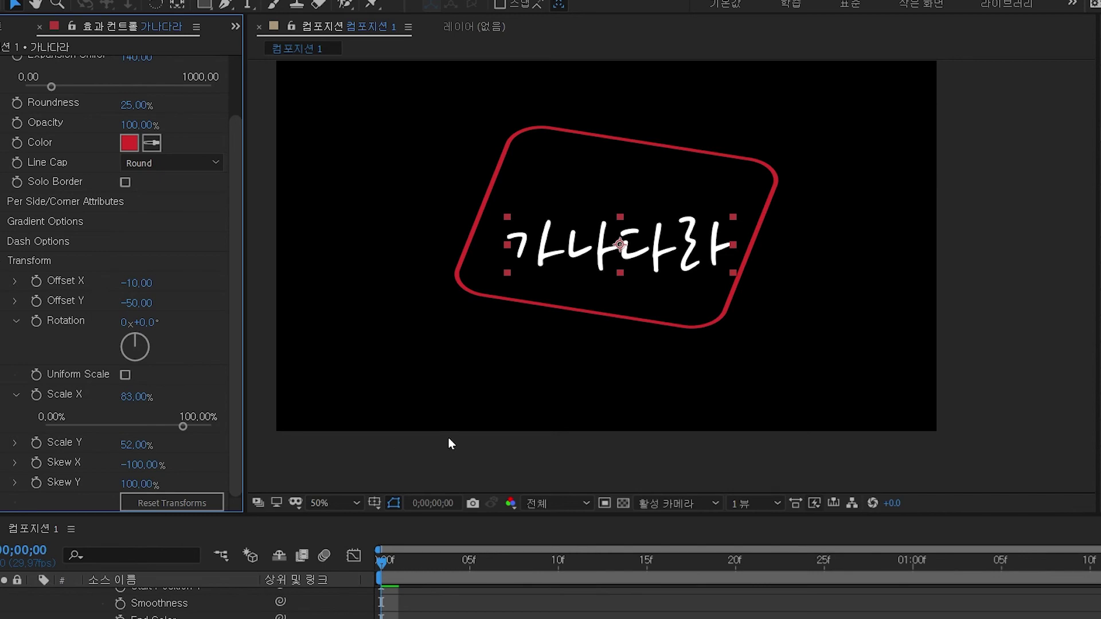
{"action": "left_click", "coordinate": [172, 503]}
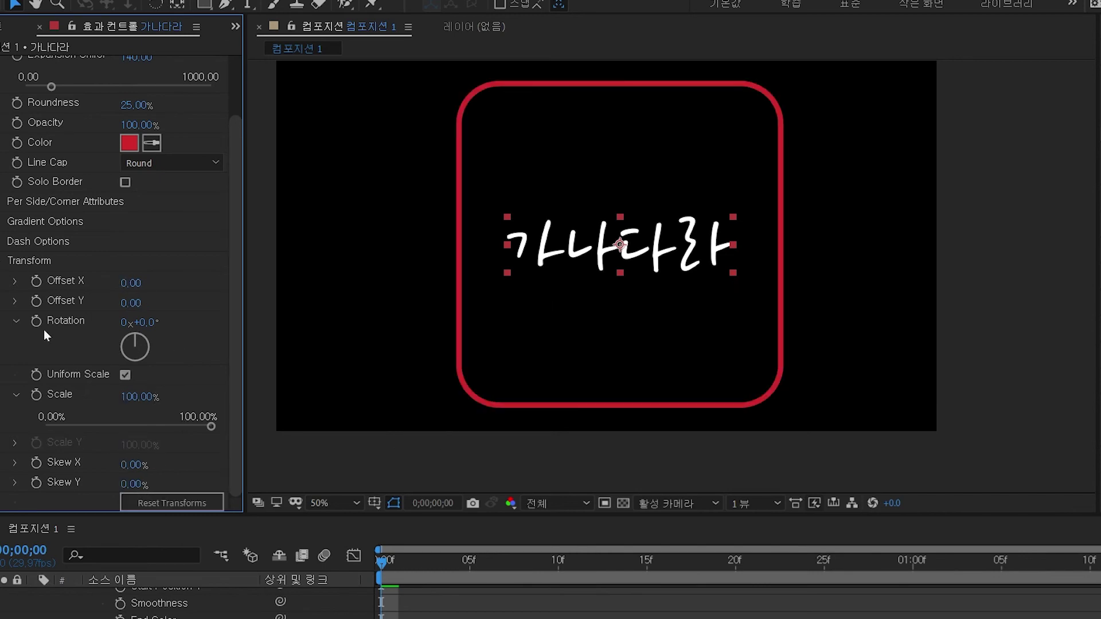
Reset the TextBorder effect to defaults and collapse its open property groups.
{"action": "scroll", "coordinate": [1, 268], "scroll_direction": "up", "scroll_amount": 2}
{"action": "left_click", "coordinate": [147, 68]}
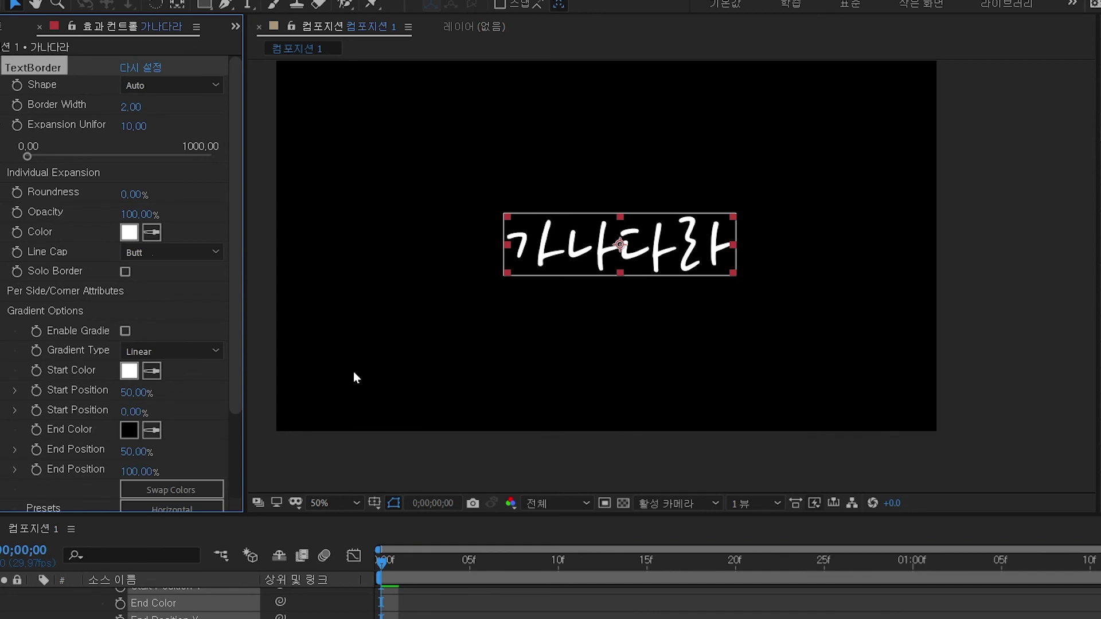
{"action": "scroll", "coordinate": [212, 384], "scroll_direction": "down", "scroll_amount": 2}
{"action": "left_click", "coordinate": [11, 205]}
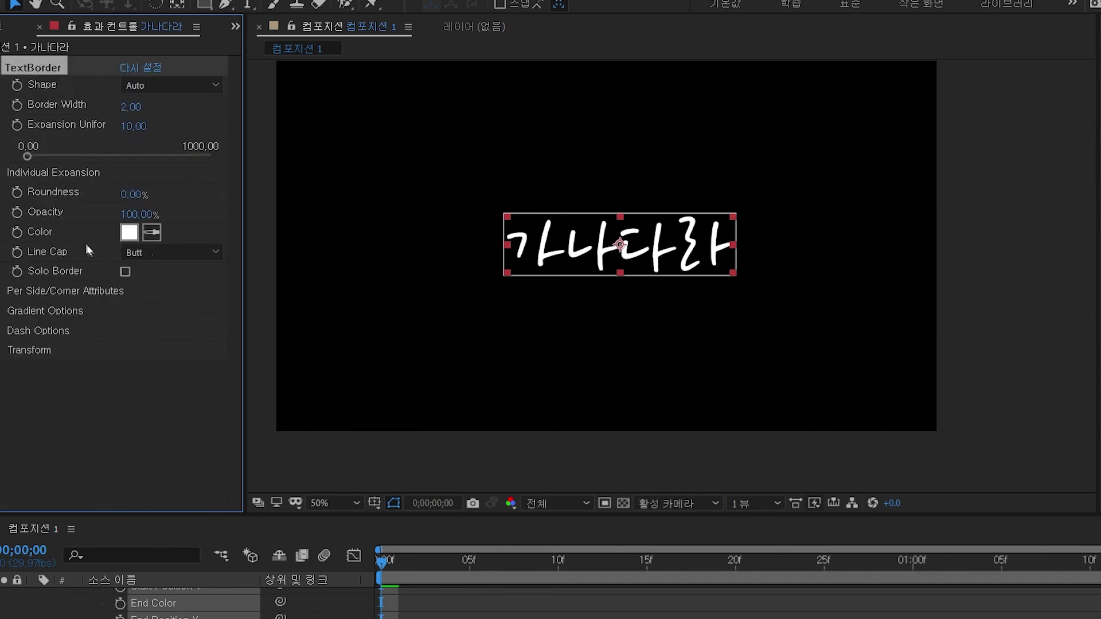
{"action": "left_click", "coordinate": [1, 125]}
{"action": "scroll", "coordinate": [132, 602], "scroll_direction": "up", "scroll_amount": 3}
Duplicate the 가나다라 layer, then delete the 가나다라 2 copy.
{"action": "left_click", "coordinate": [32, 597]}
{"action": "key", "text": "Return"}
{"action": "key", "text": "ctrl+d"}
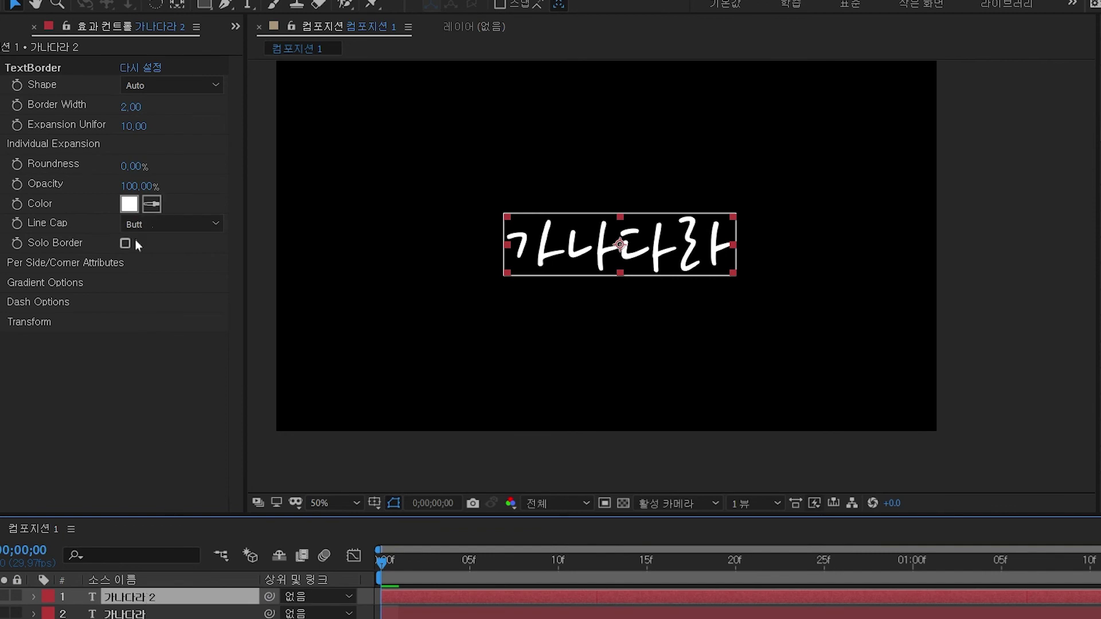
{"action": "left_click", "coordinate": [125, 243]}
{"action": "left_click", "coordinate": [175, 596]}
{"action": "key", "text": "Delete"}
Change the border shape to Square and expand its Transform settings.
{"action": "left_click", "coordinate": [187, 85]}
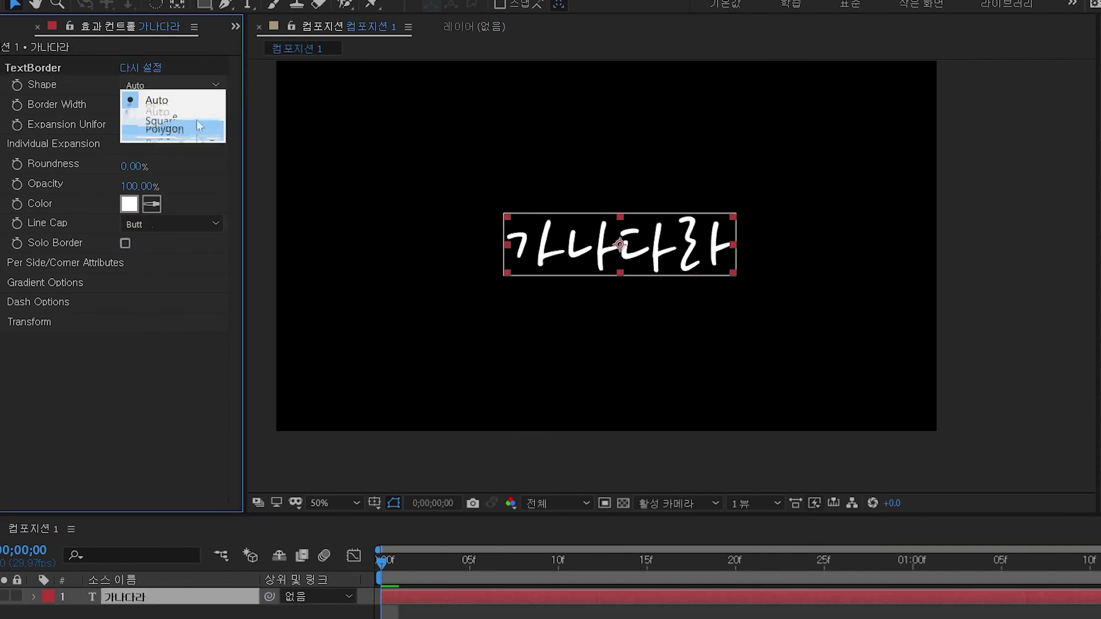
{"action": "left_click", "coordinate": [201, 117]}
{"action": "left_click", "coordinate": [1, 302]}
{"action": "scroll", "coordinate": [115, 344], "scroll_direction": "down", "scroll_amount": 1}
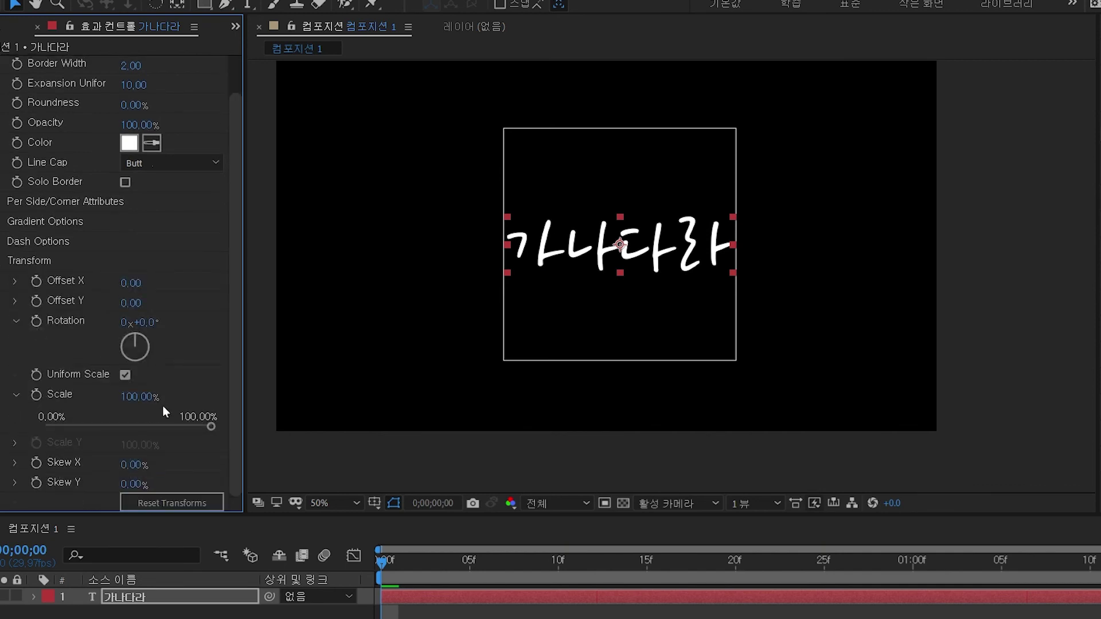
Set the square border's rotation to 45° for a diamond, then duplicate the layer as 가나다라 2.
{"action": "mouse_move", "coordinate": [143, 321]}
{"action": "left_mouse_down"}
{"action": "mouse_move", "coordinate": [176, 318]}
{"action": "mouse_move", "coordinate": [167, 319]}
{"action": "left_mouse_up"}
{"action": "left_click", "coordinate": [148, 321]}
{"action": "type", "text": "90"}
{"action": "key", "text": "Return"}
{"action": "left_click", "coordinate": [148, 322]}
{"action": "type", "text": "45"}
{"action": "key", "text": "Return"}
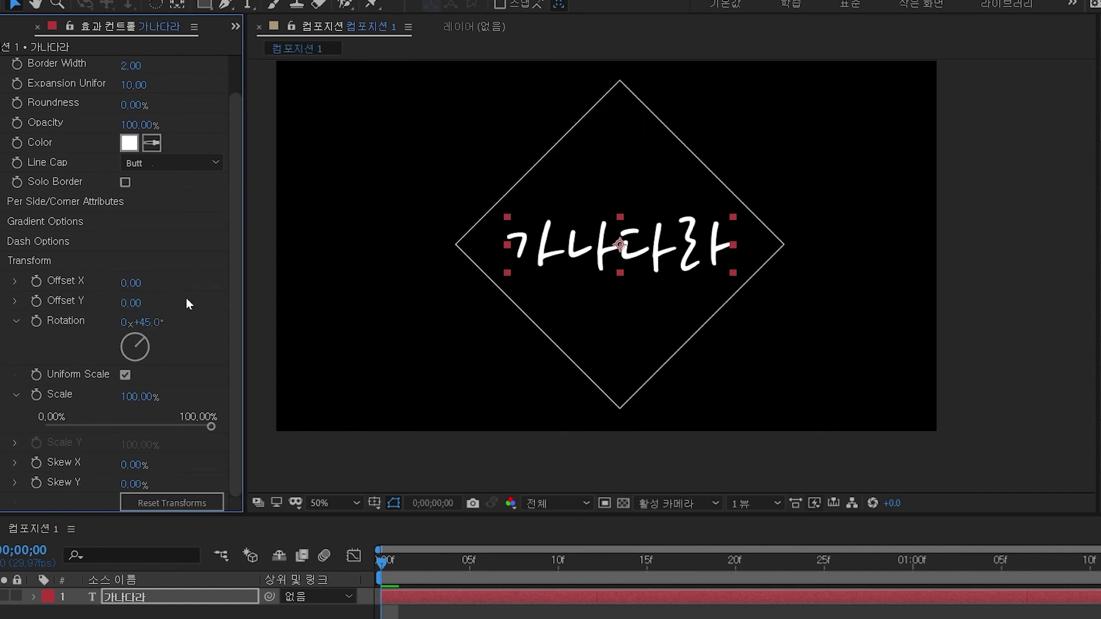
{"action": "left_click", "coordinate": [197, 596]}
{"action": "key", "text": "ctrl+d"}
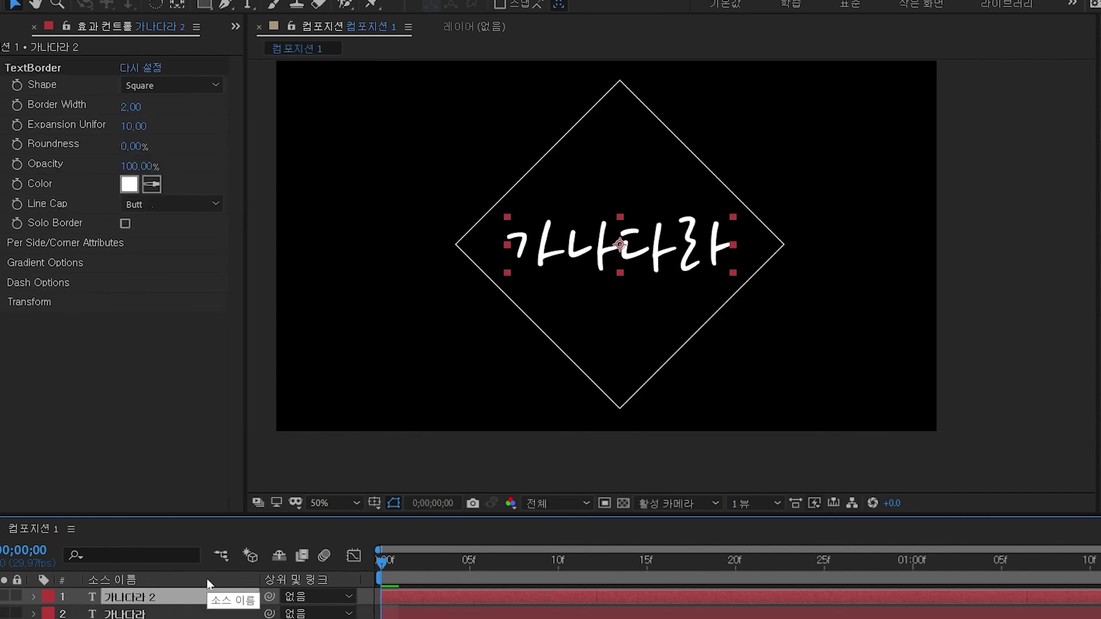
Enable Solo Border on 가나다라 2, expand it by 50 into an outer diamond, and duplicate it.
{"action": "left_click", "coordinate": [125, 223]}
{"action": "left_click_drag", "start_coordinate": [135, 126], "coordinate": [136, 127]}
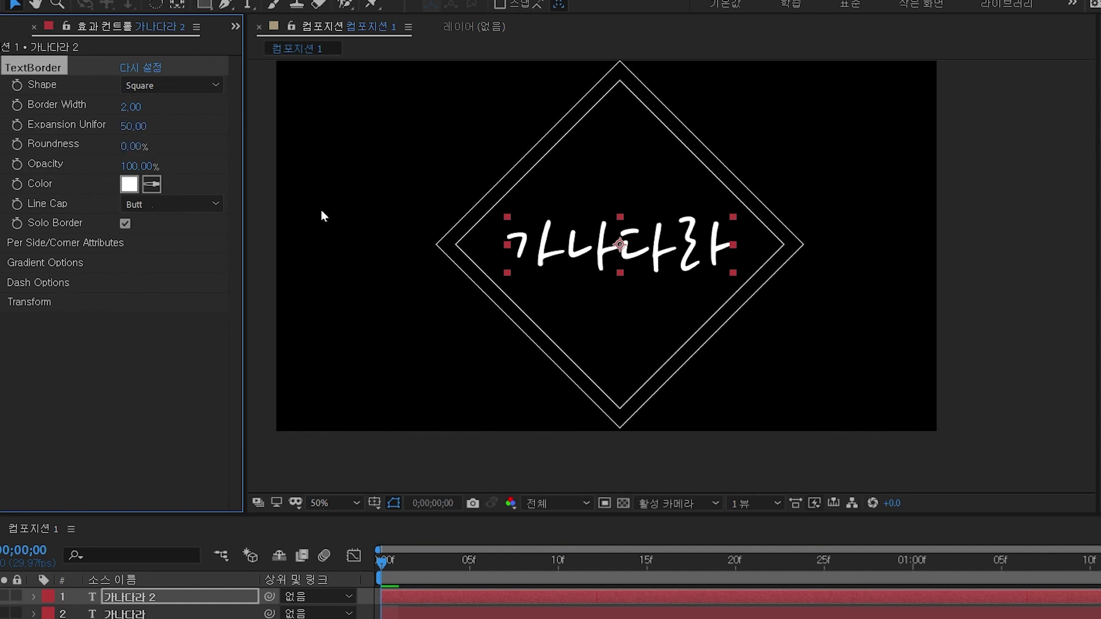
{"action": "key", "text": "ctrl+d"}
On 가나다라 3, rotate the border 90° and set Border Width 32 at 50% opacity.
{"action": "left_click", "coordinate": [28, 302]}
{"action": "scroll", "coordinate": [164, 378], "scroll_direction": "down", "scroll_amount": 1}
{"action": "left_click", "coordinate": [145, 350]}
{"action": "type", "text": "90"}
{"action": "key", "text": "Return"}
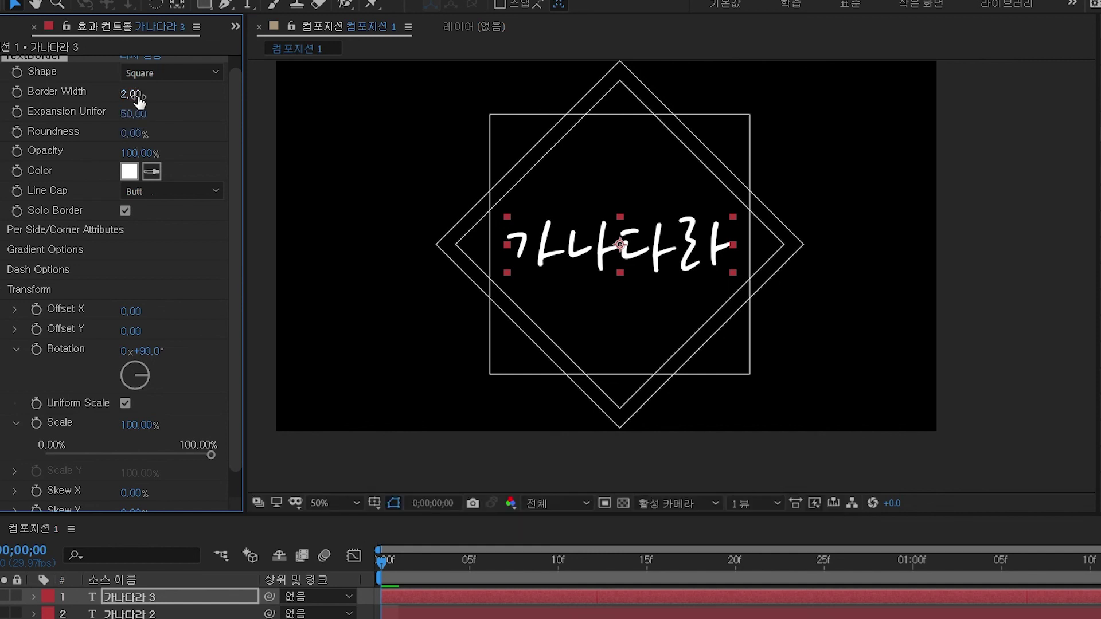
{"action": "left_click_drag", "start_coordinate": [138, 95], "coordinate": [164, 100]}
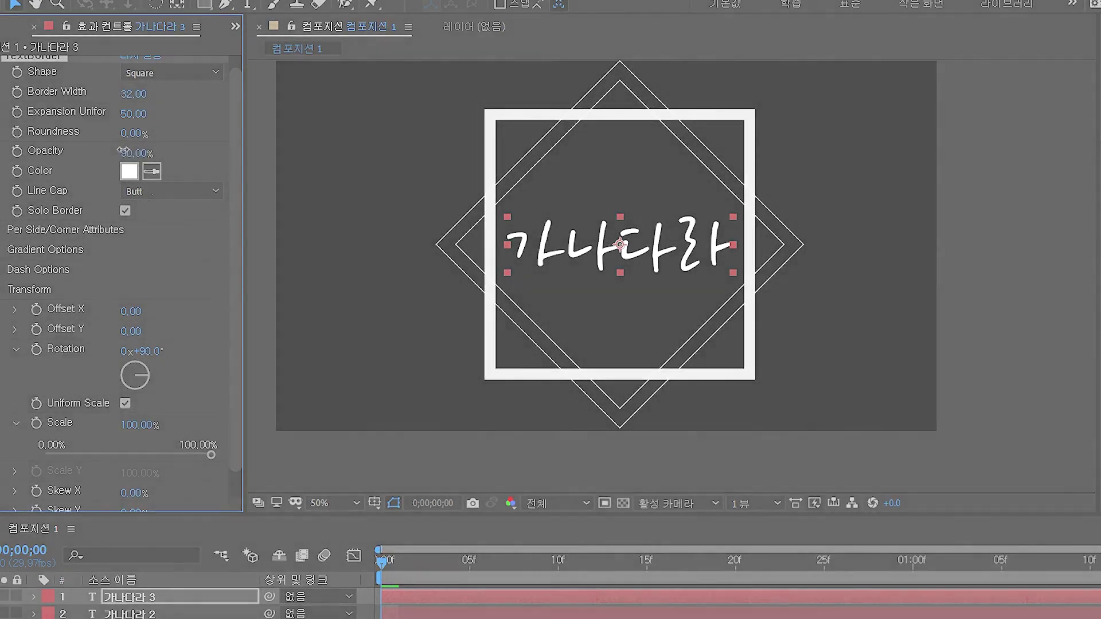
{"action": "left_click_drag", "start_coordinate": [133, 154], "coordinate": [96, 149]}
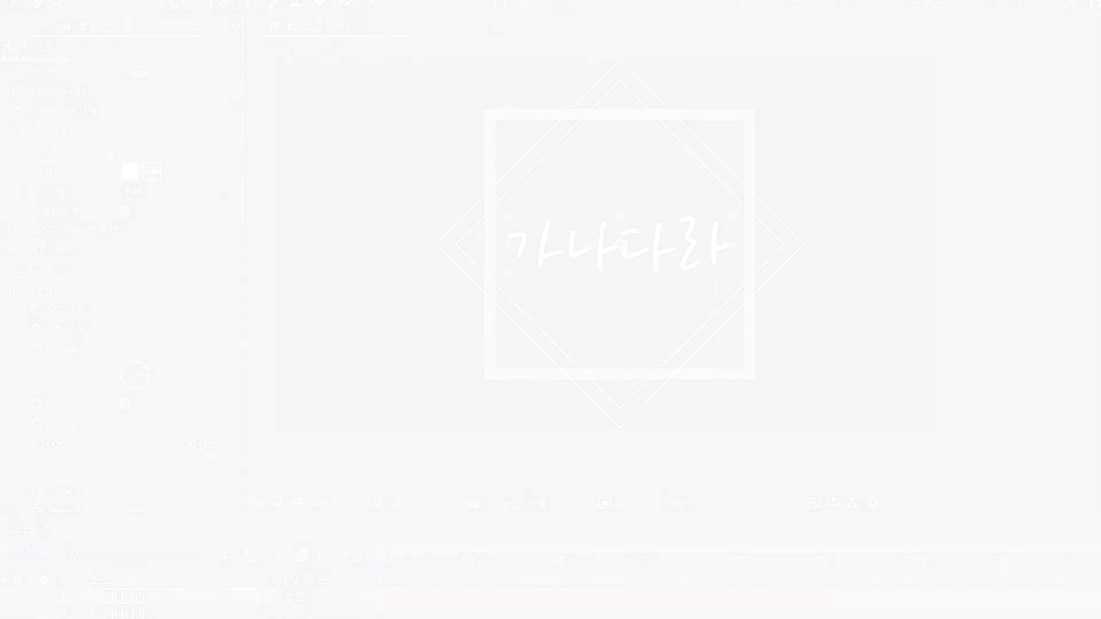